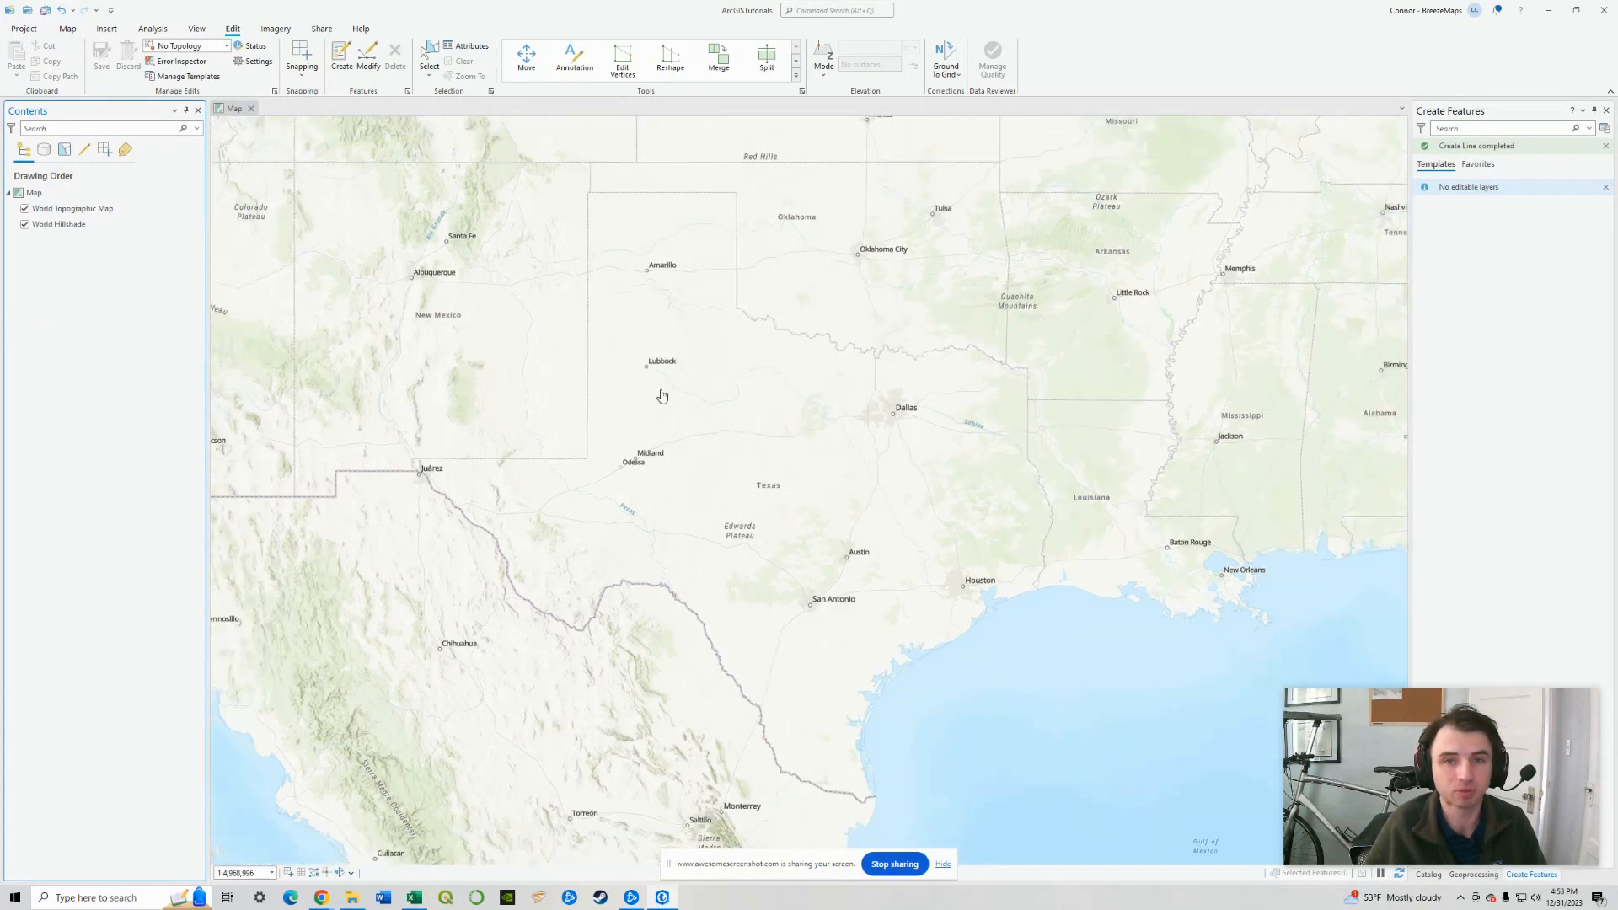
scroll(665, 386, "down", 4)
left_click_drag(803, 373, 940, 450)
scroll(1026, 517, "up", 2)
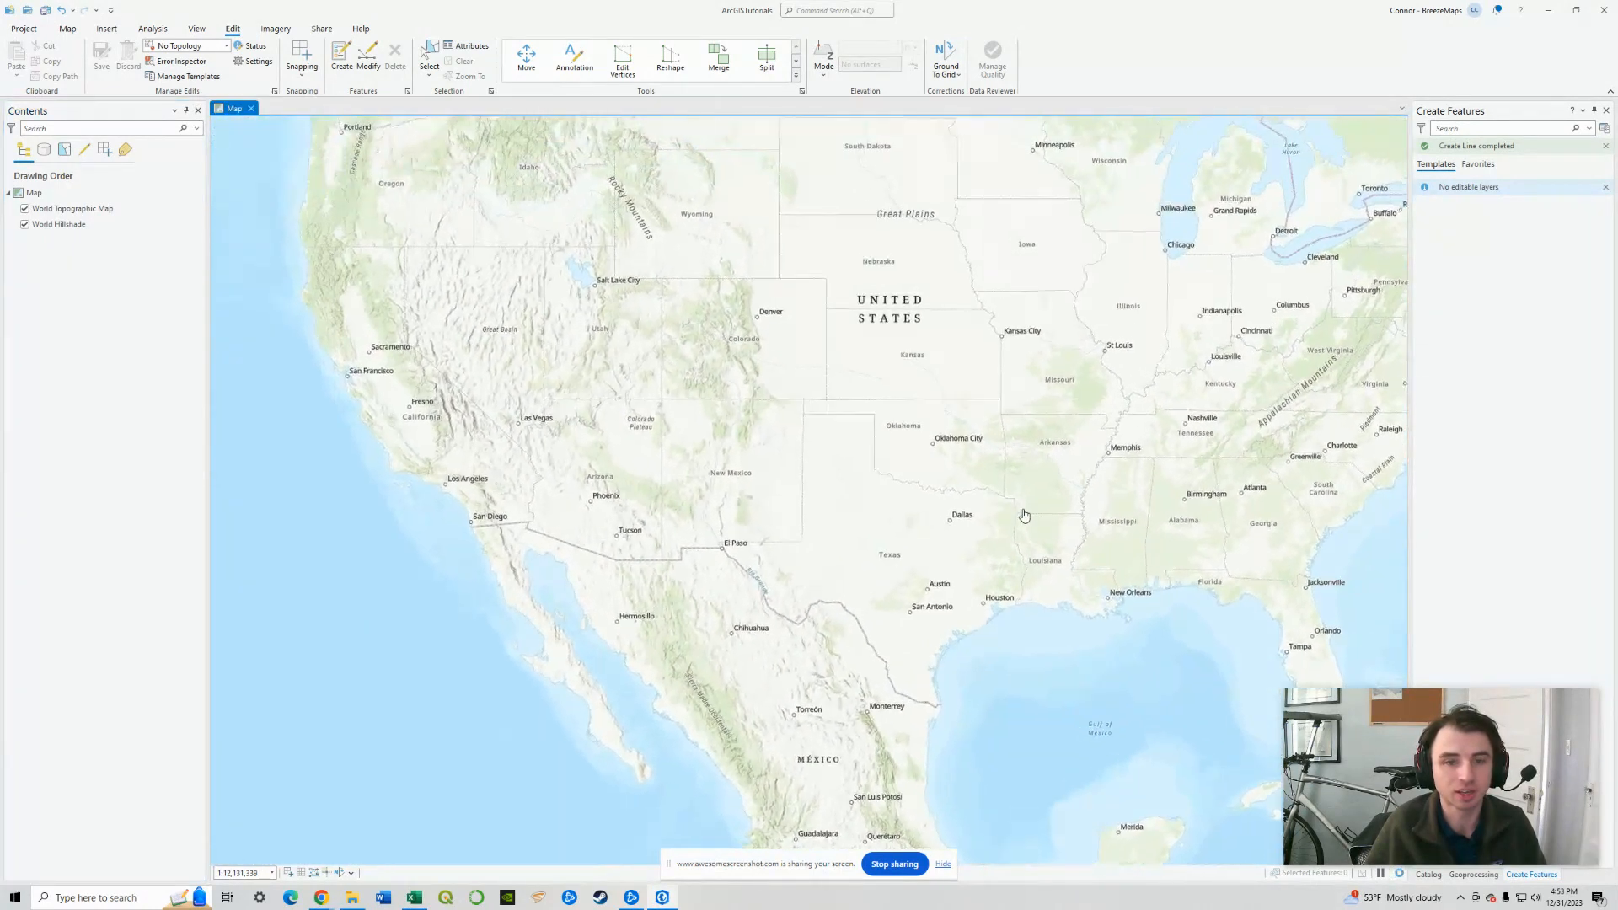
scroll(758, 553, "up", 1)
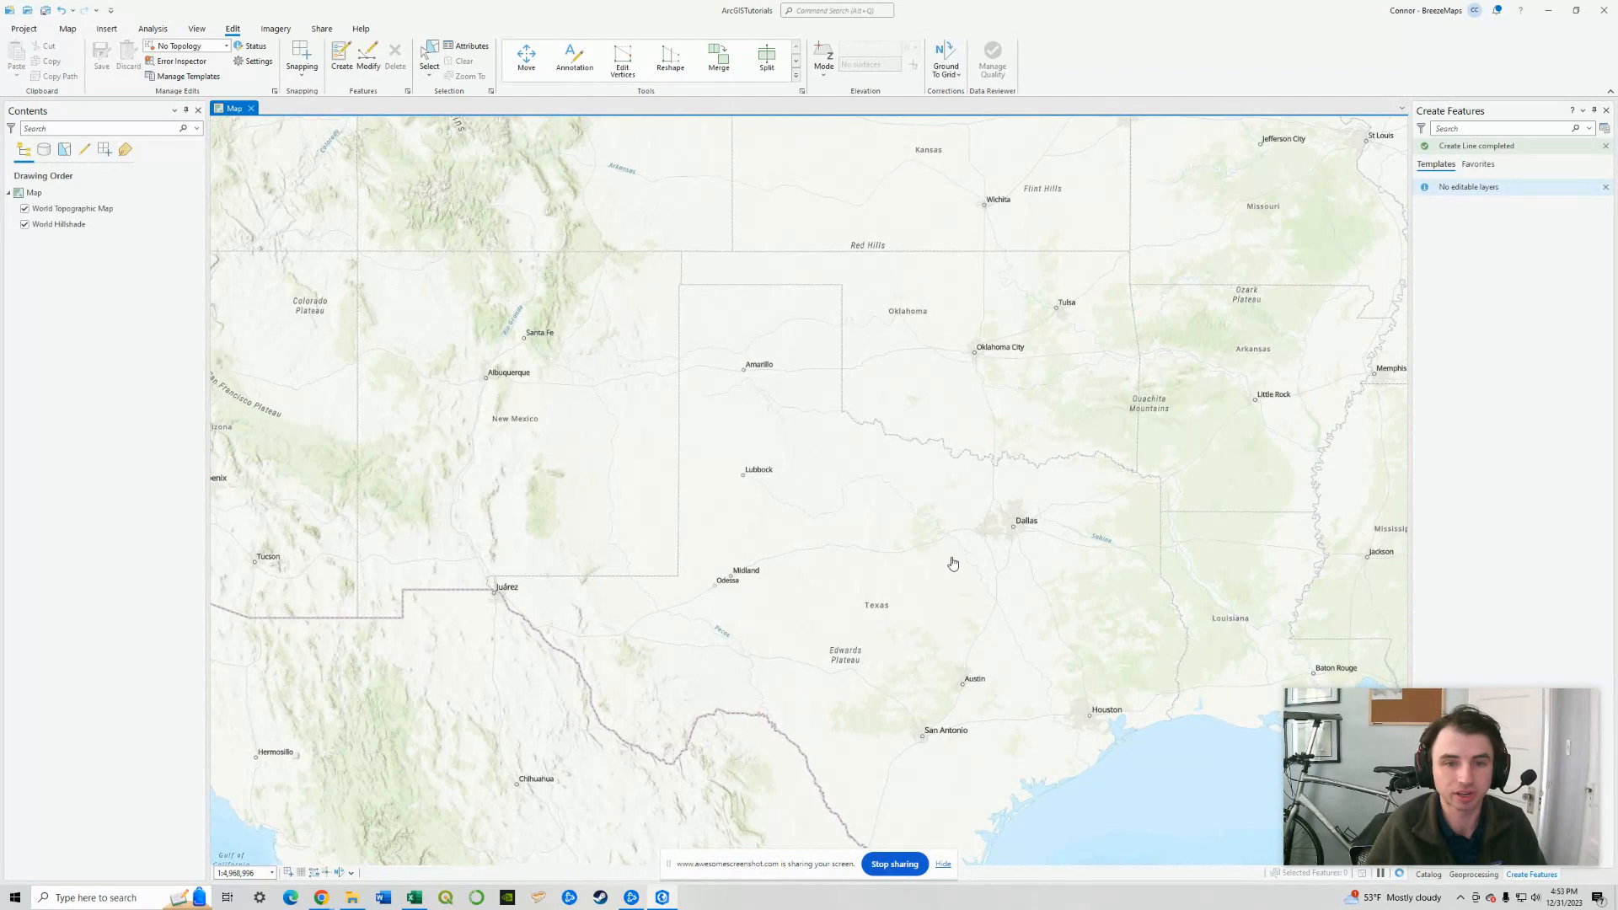
scroll(877, 514, "up", 2)
left_click_drag(925, 463, 909, 394)
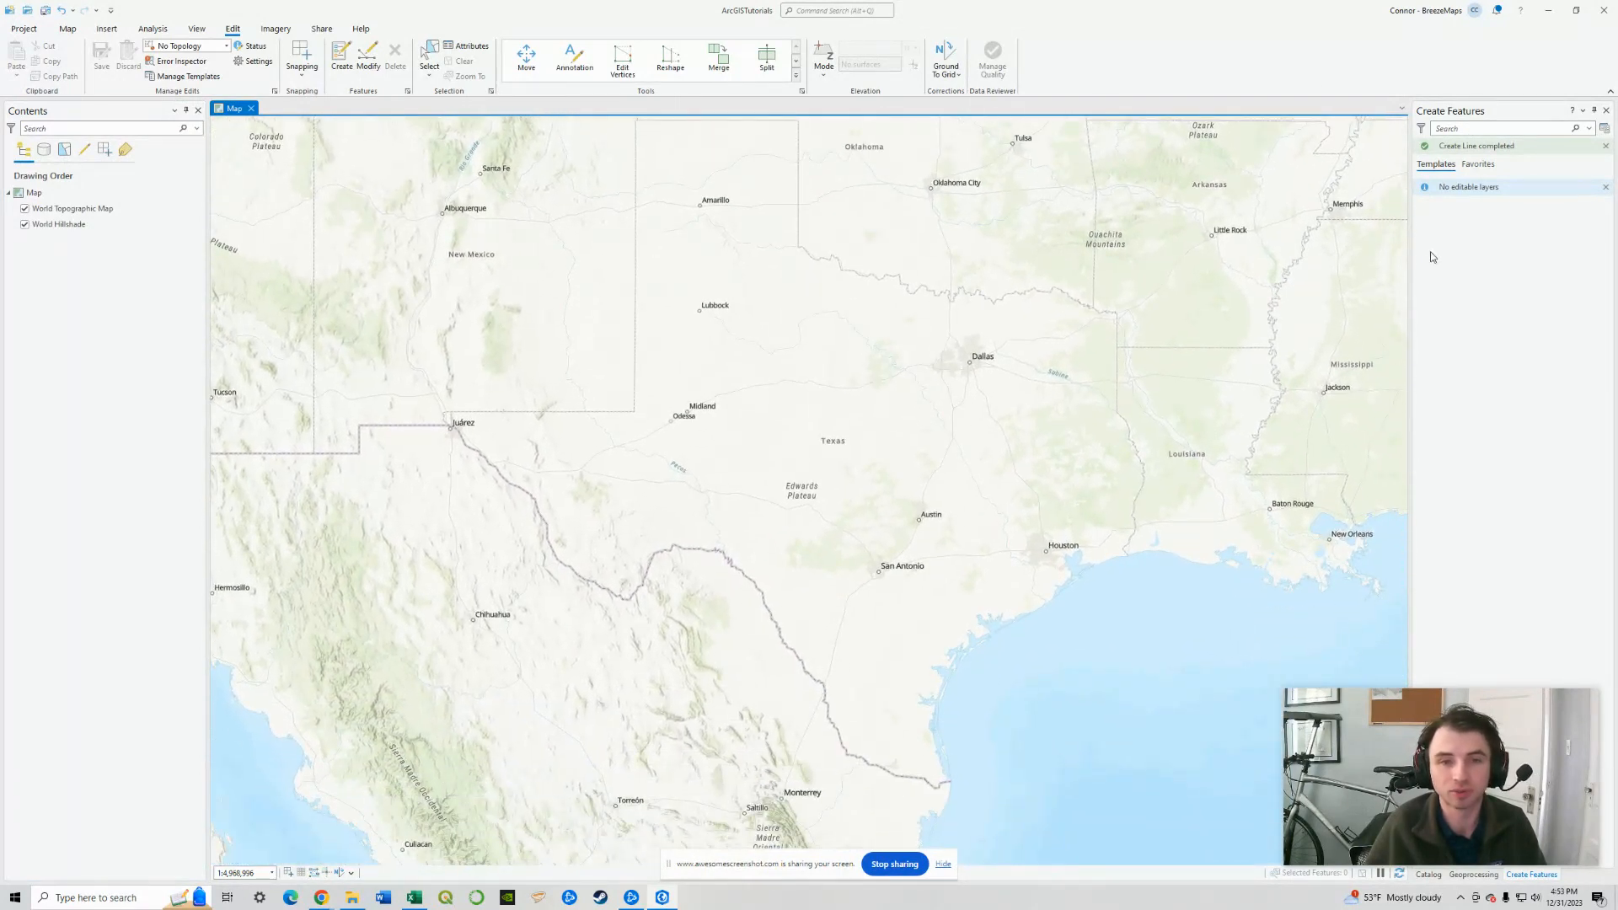
left_click_drag(1066, 340, 1063, 360)
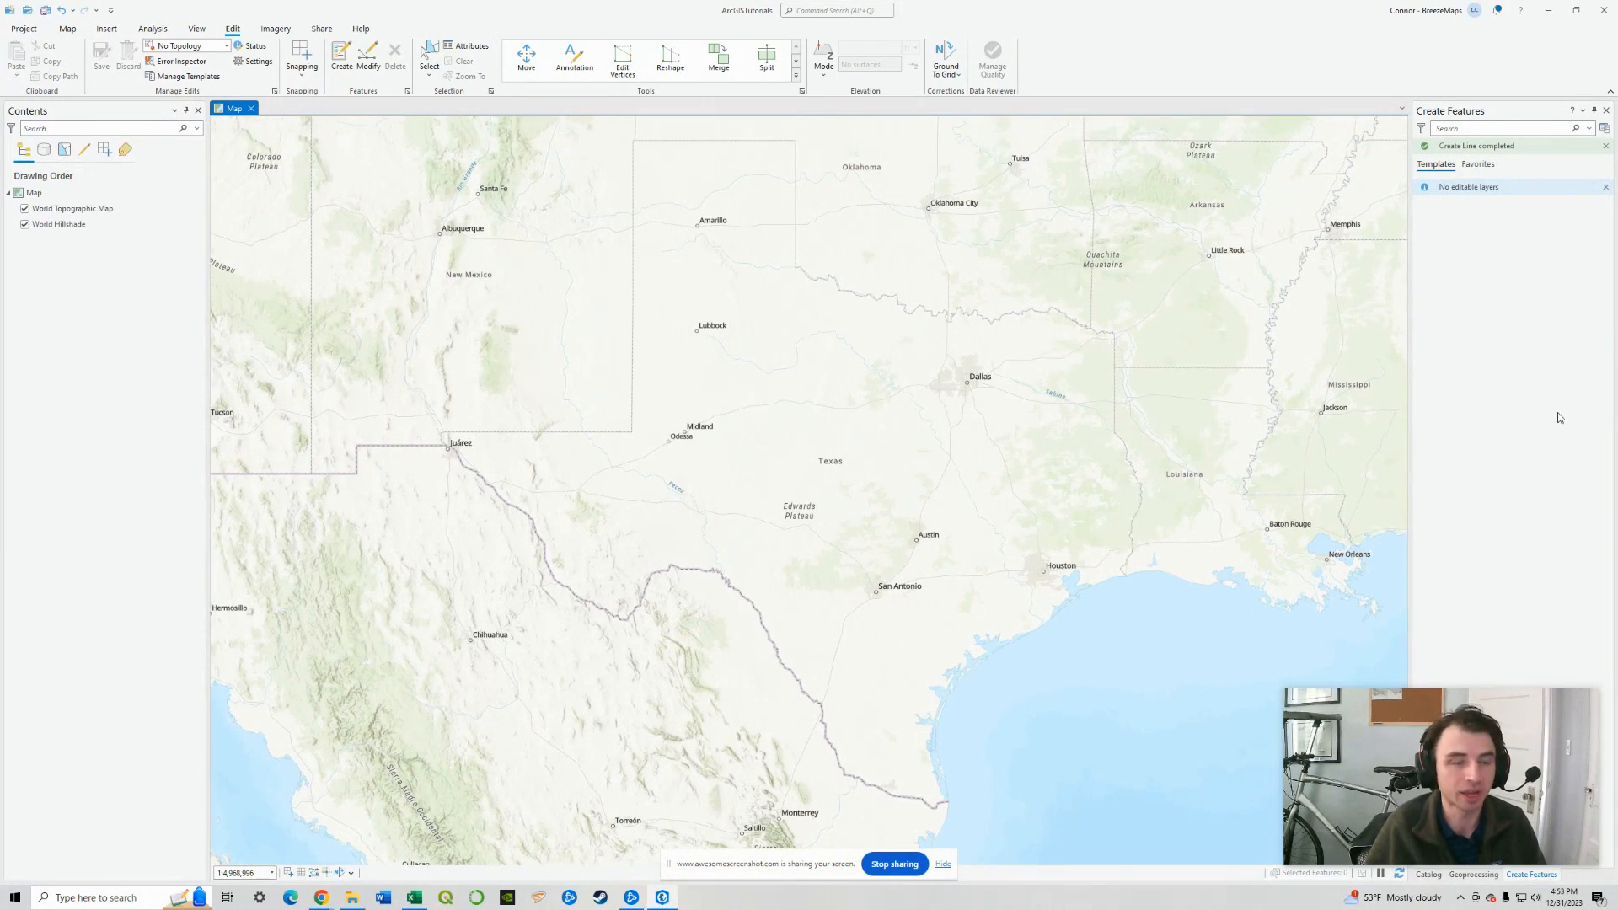
left_click(1489, 127)
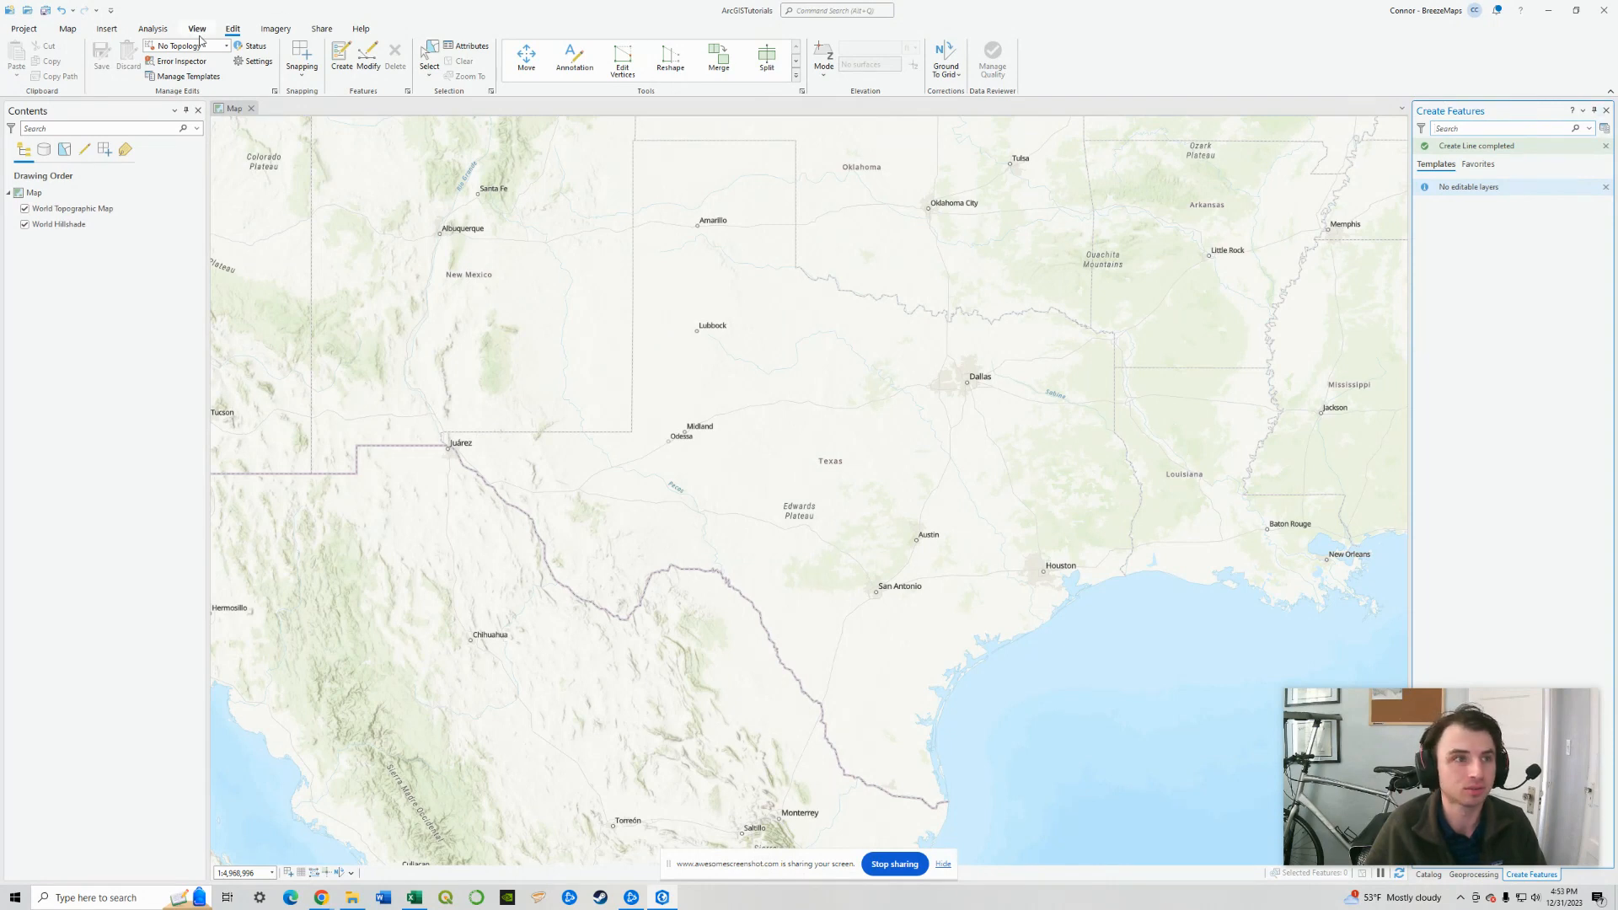
Step: Search the geoprocessing tools for "create feature" and open the Create Feature Class tool
left_click(153, 29)
left_click(147, 57)
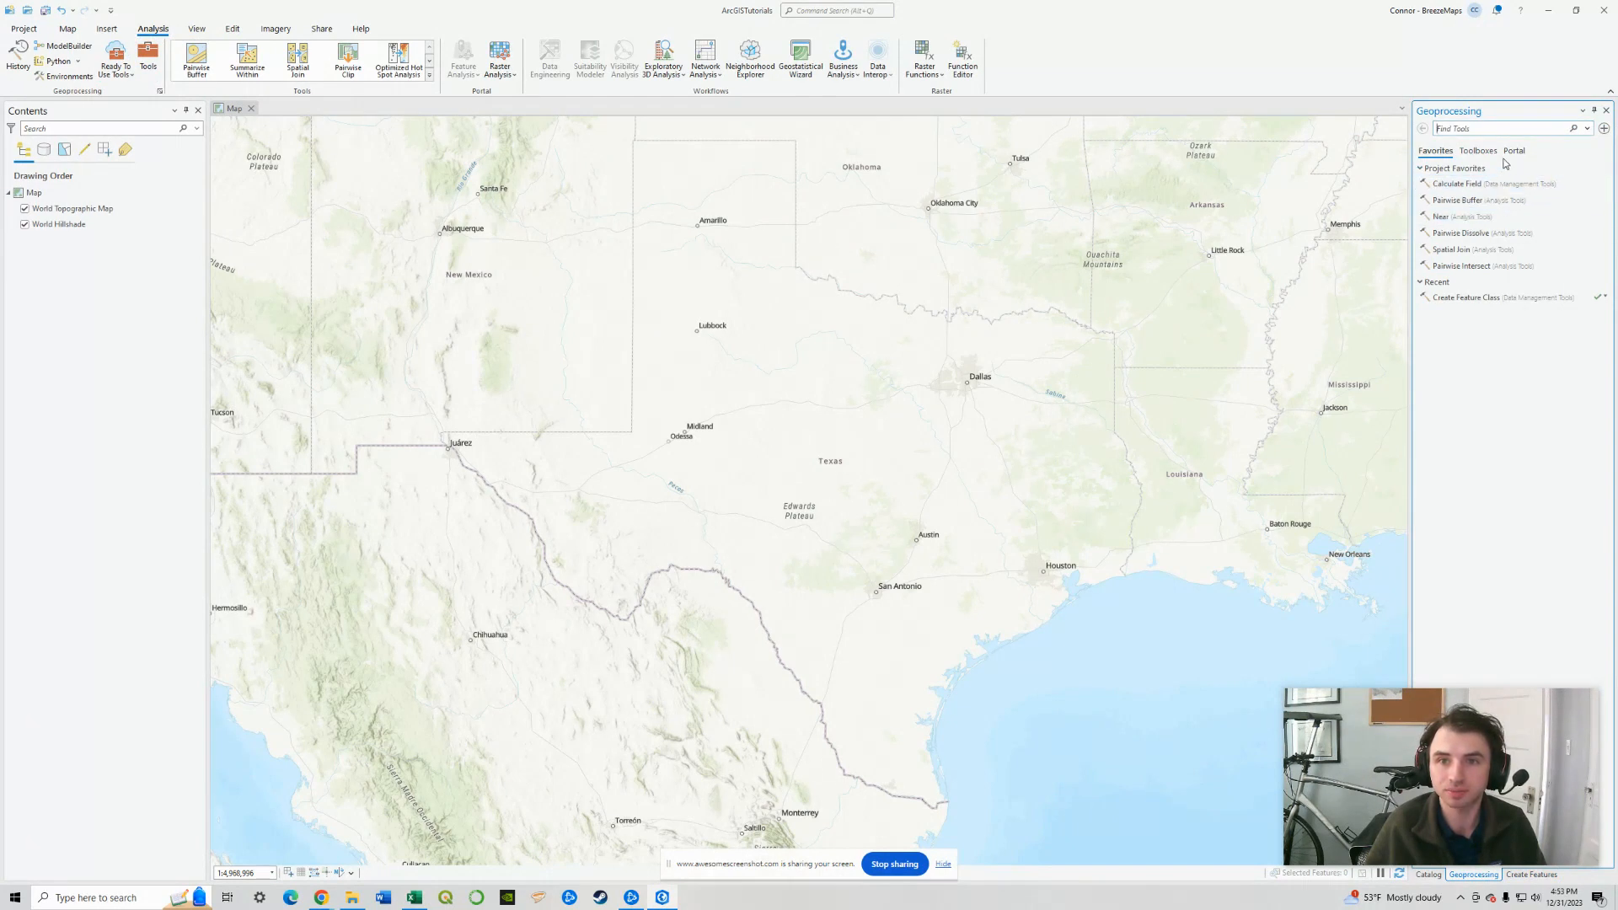
type("create")
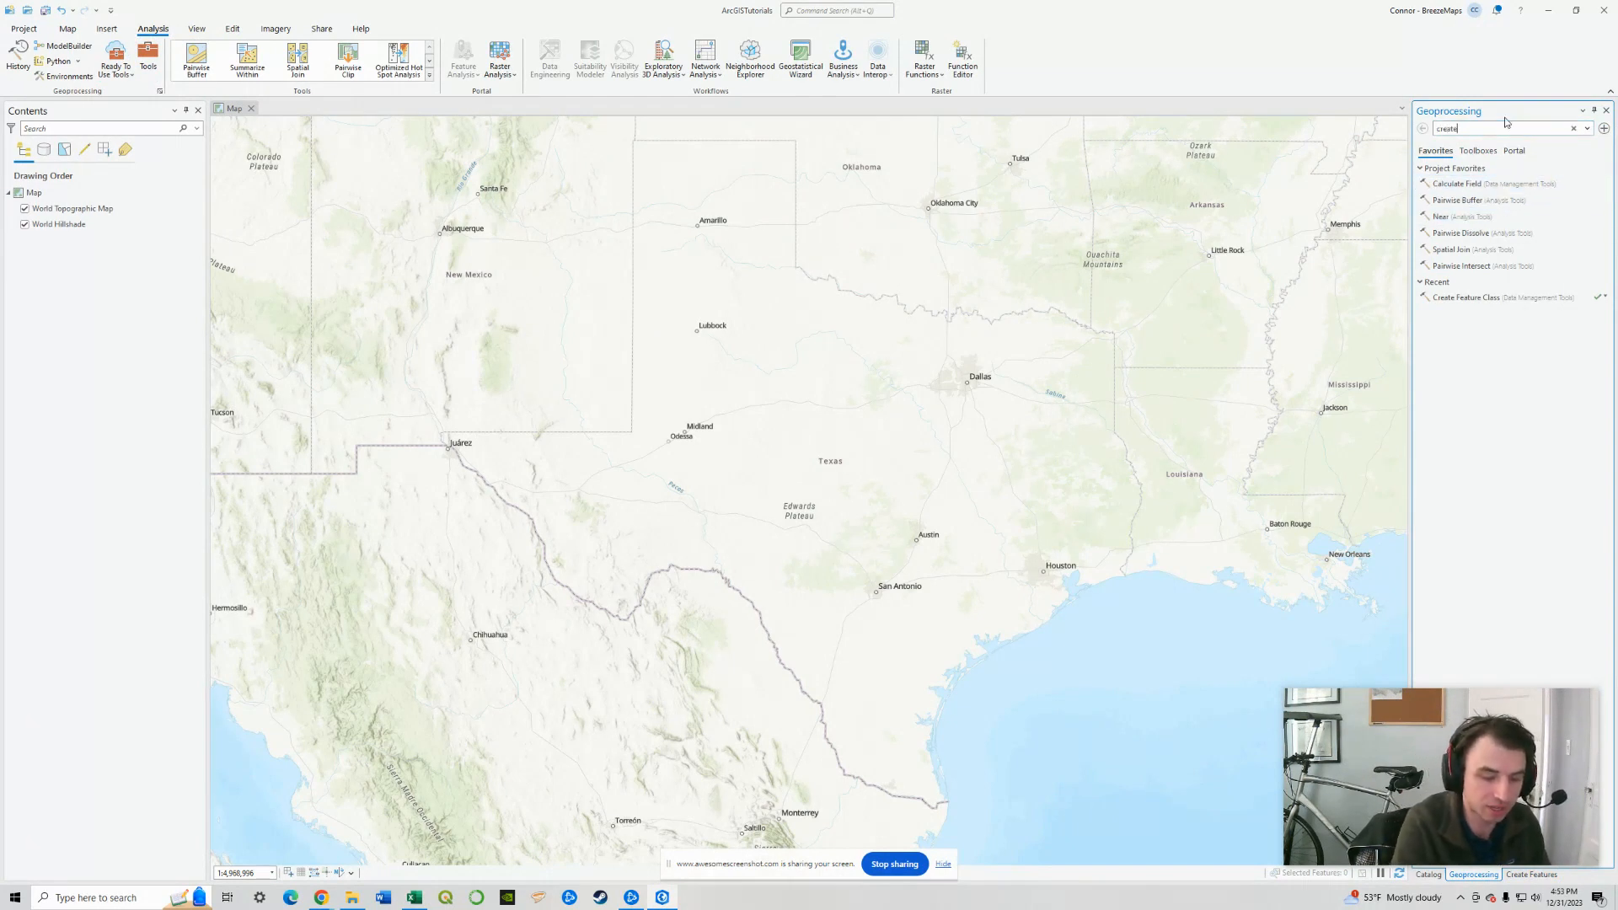
type(" feature")
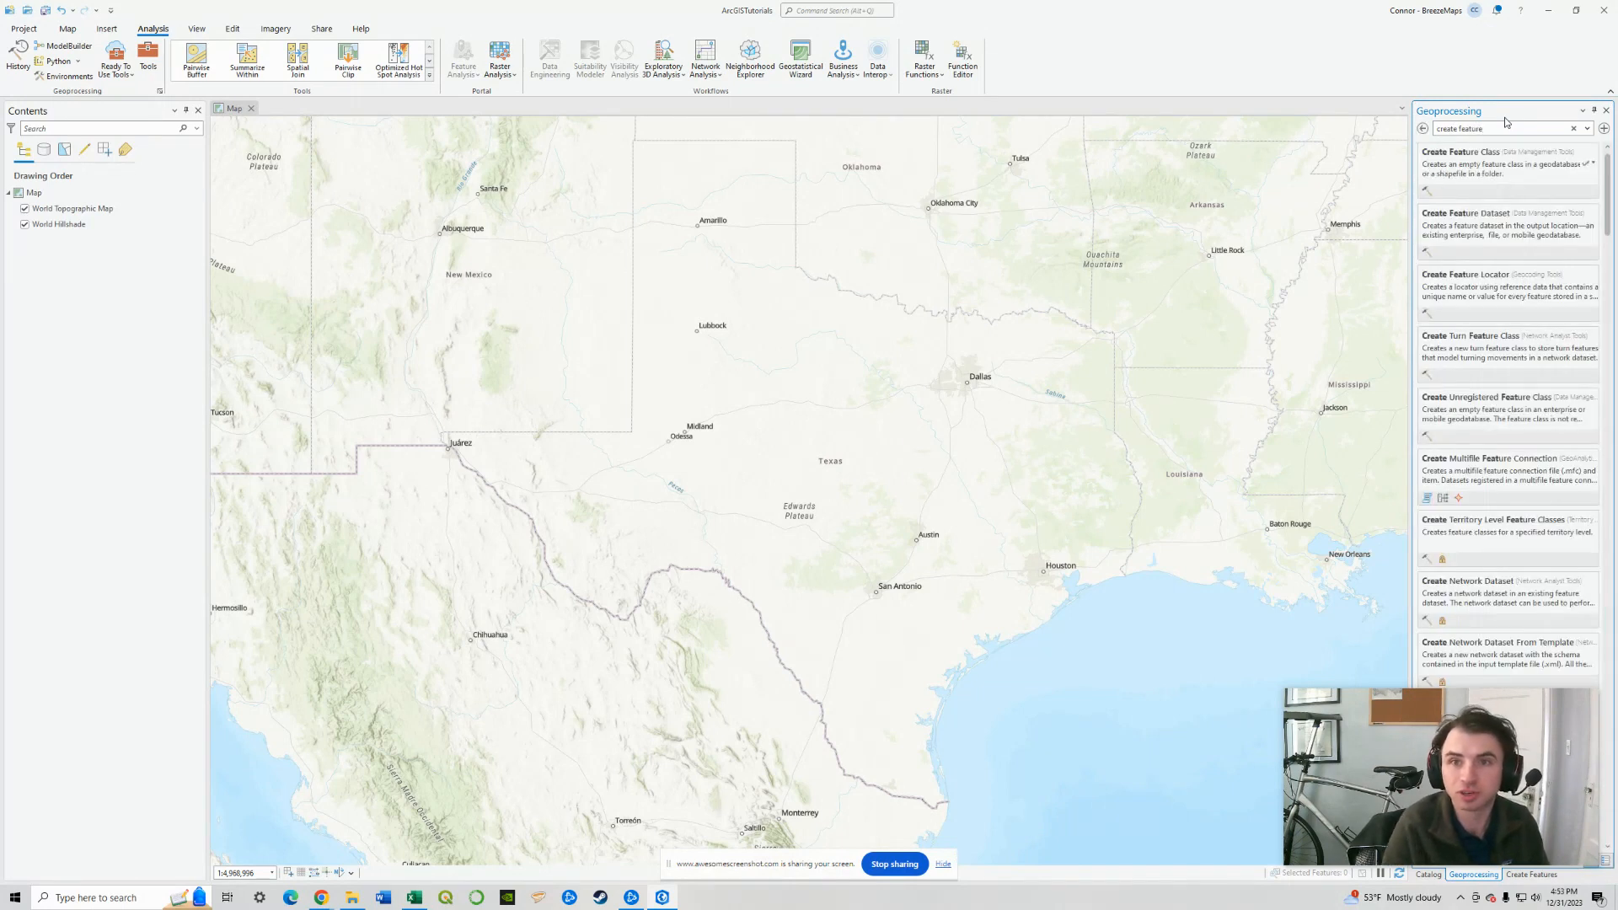
left_click(1510, 167)
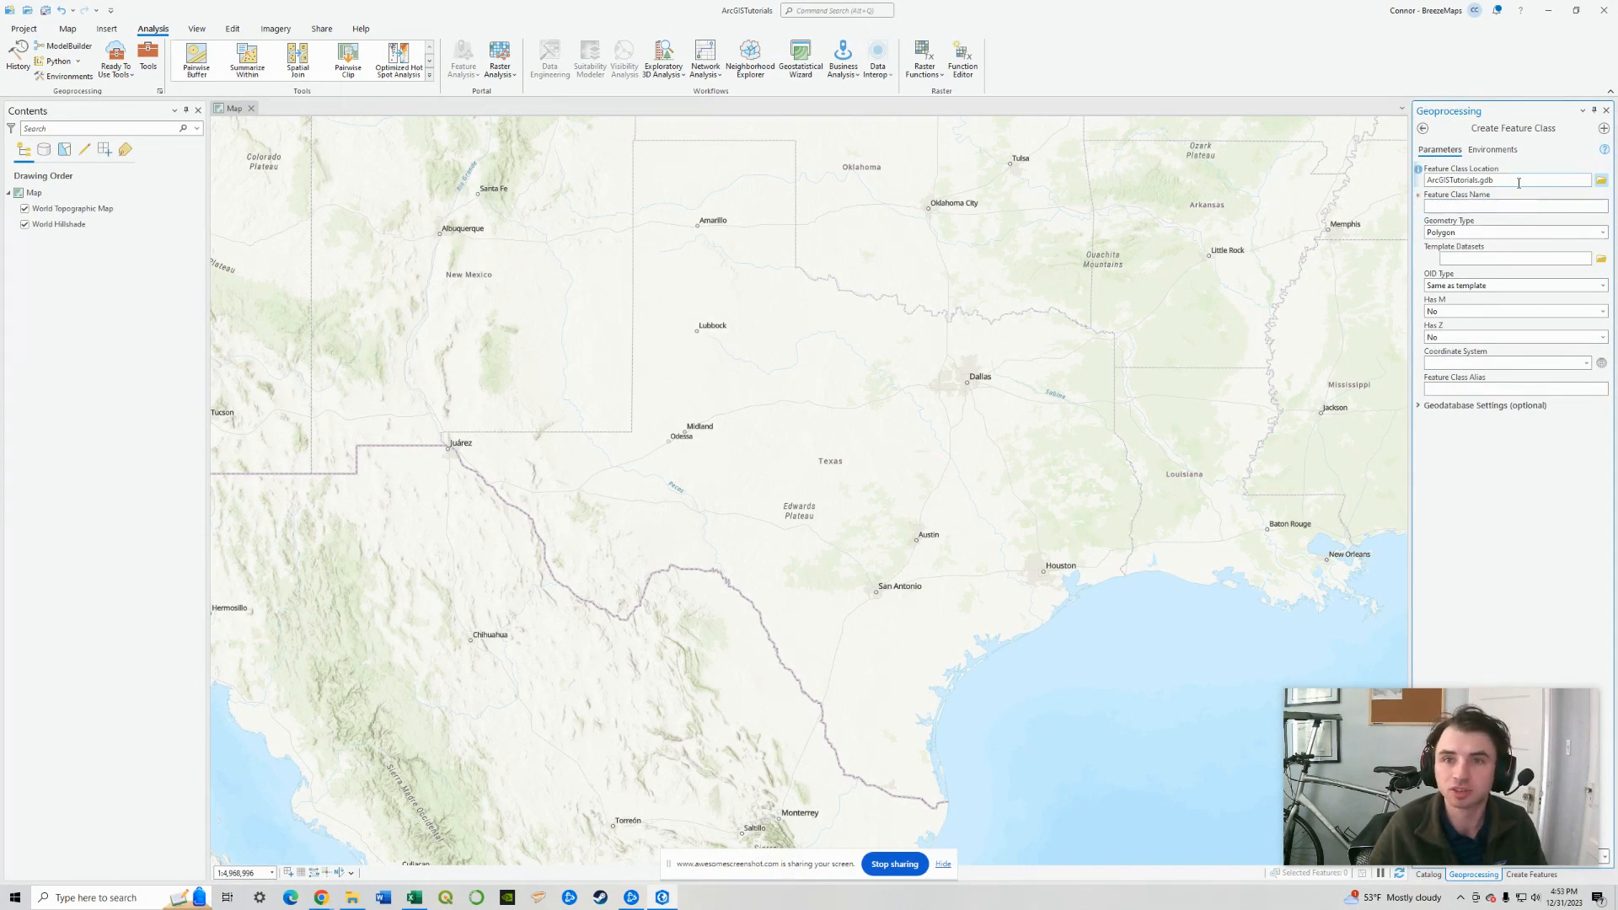
Step: Name the new feature class LineExample and set its geometry type to Polyline
left_click(1510, 206)
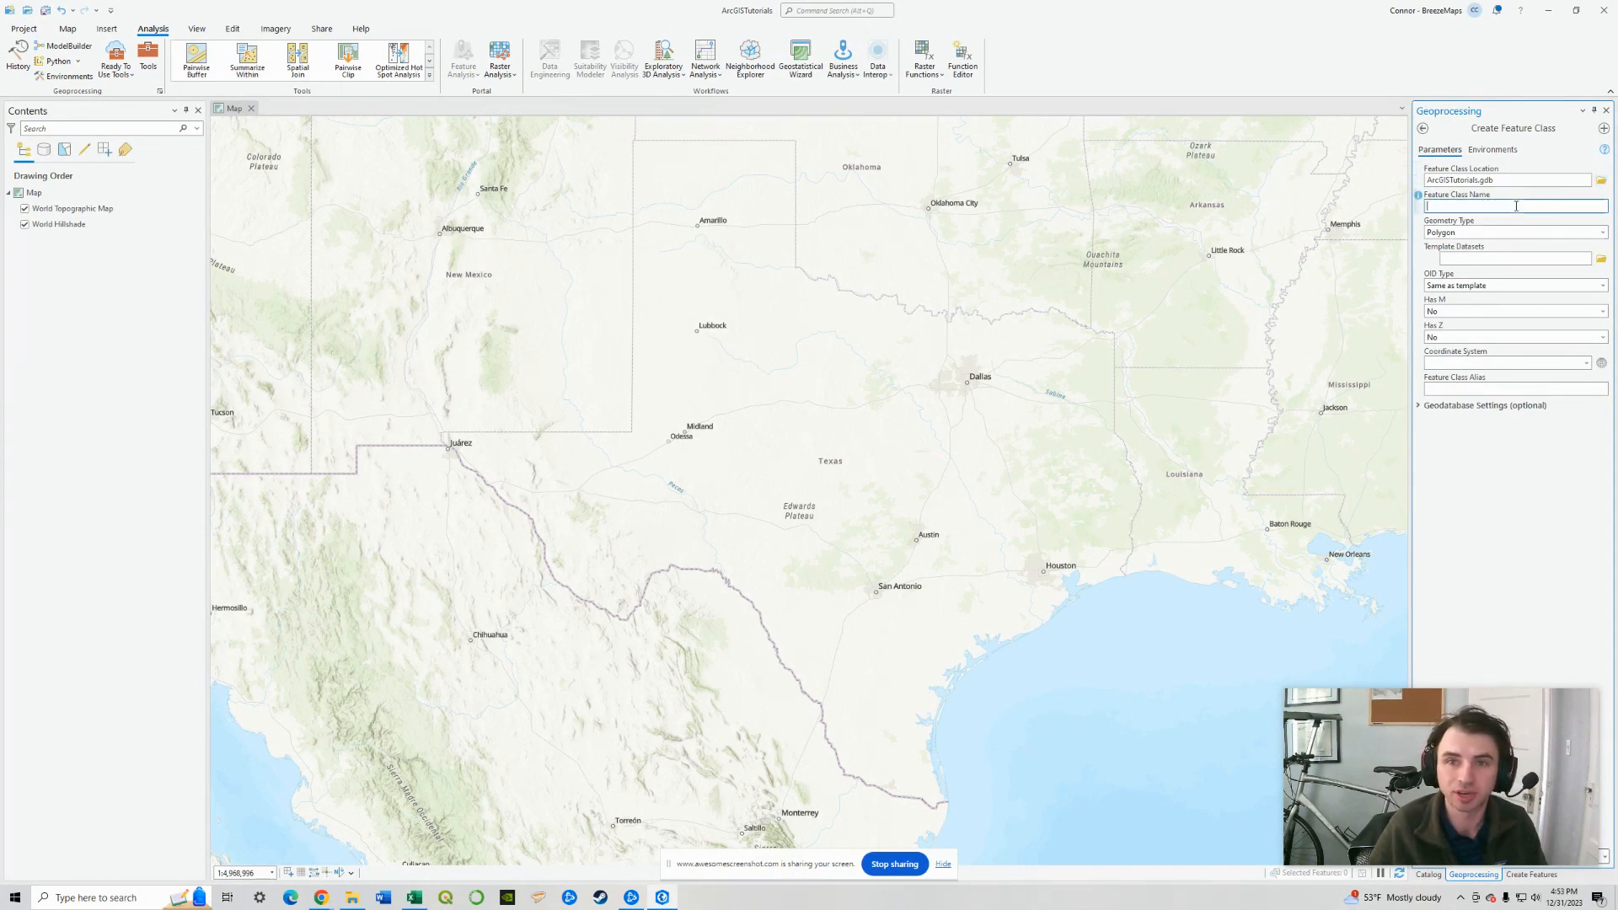
type("Line")
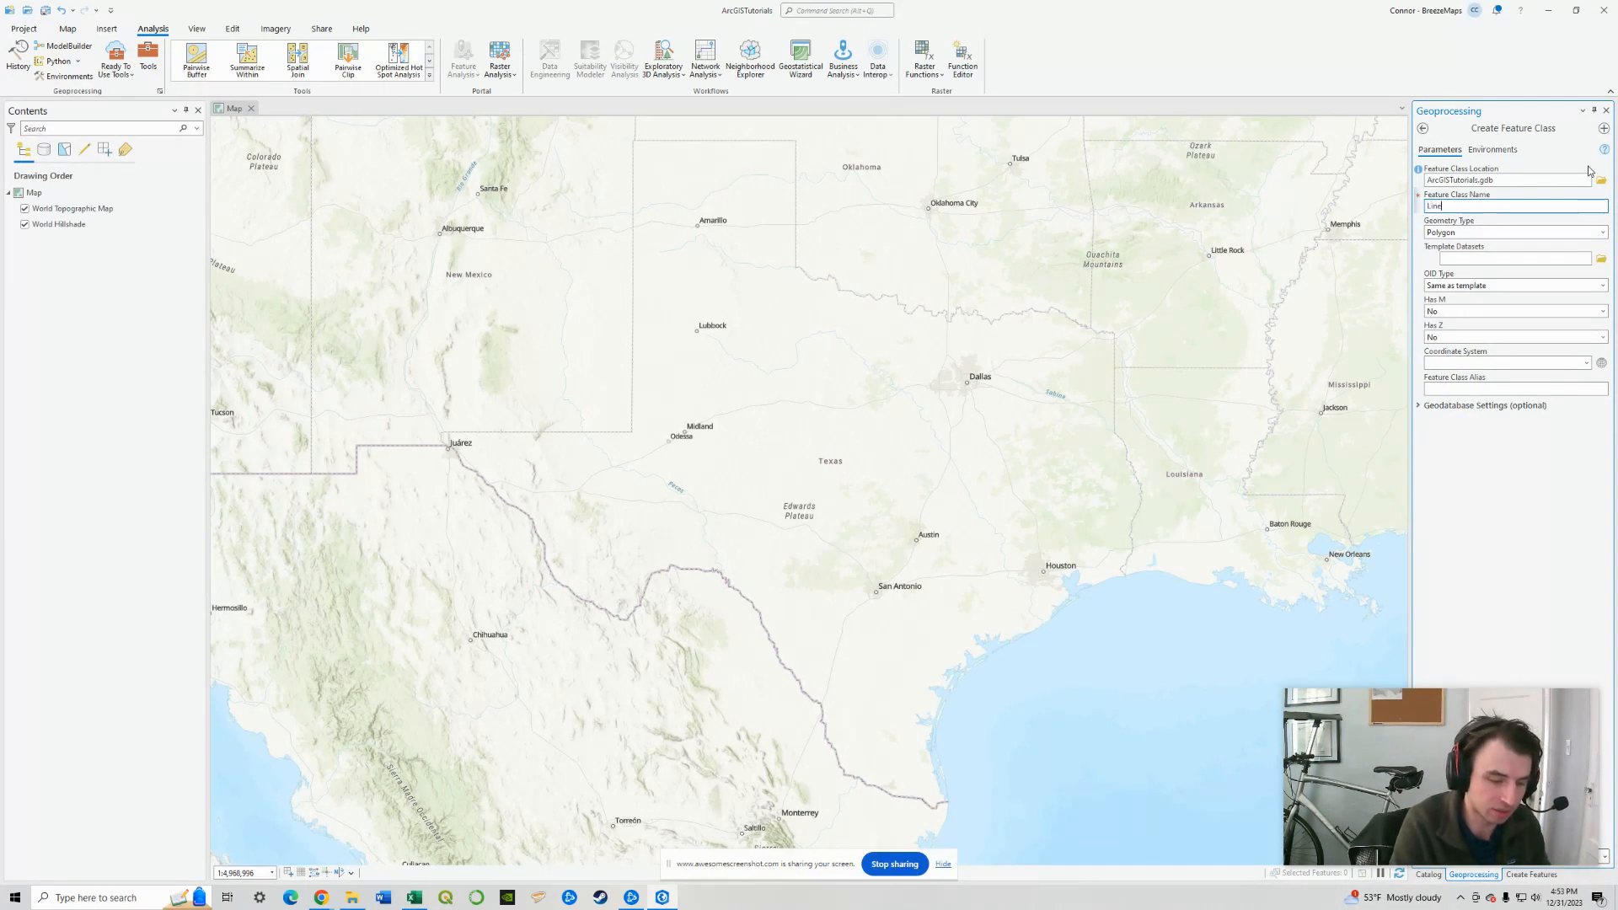
type("Example")
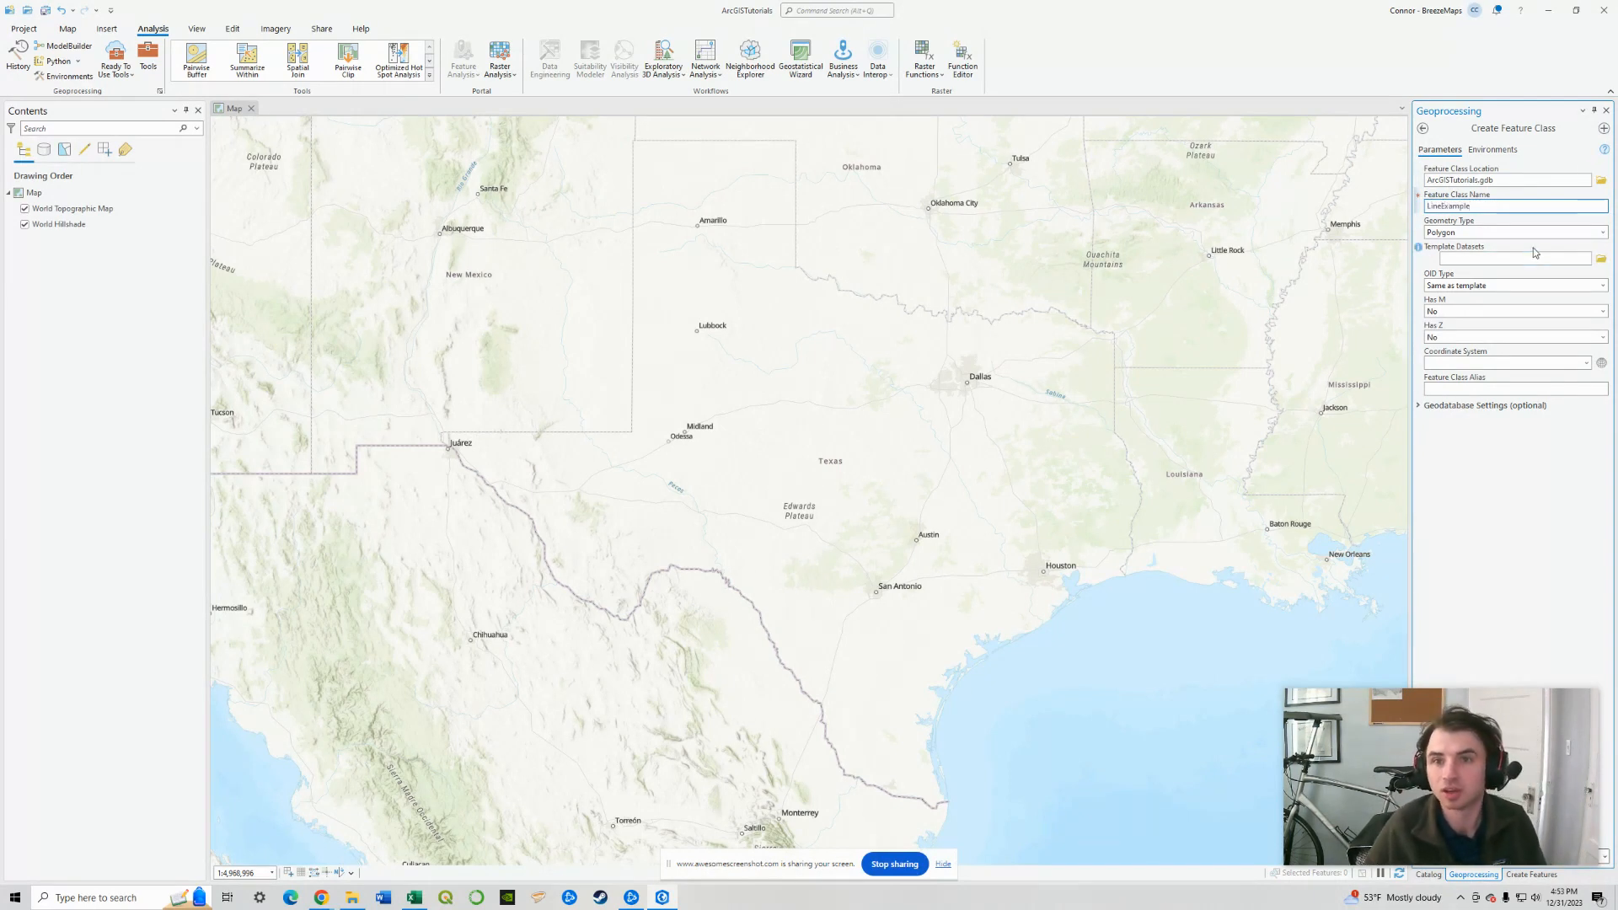
left_click(1602, 231)
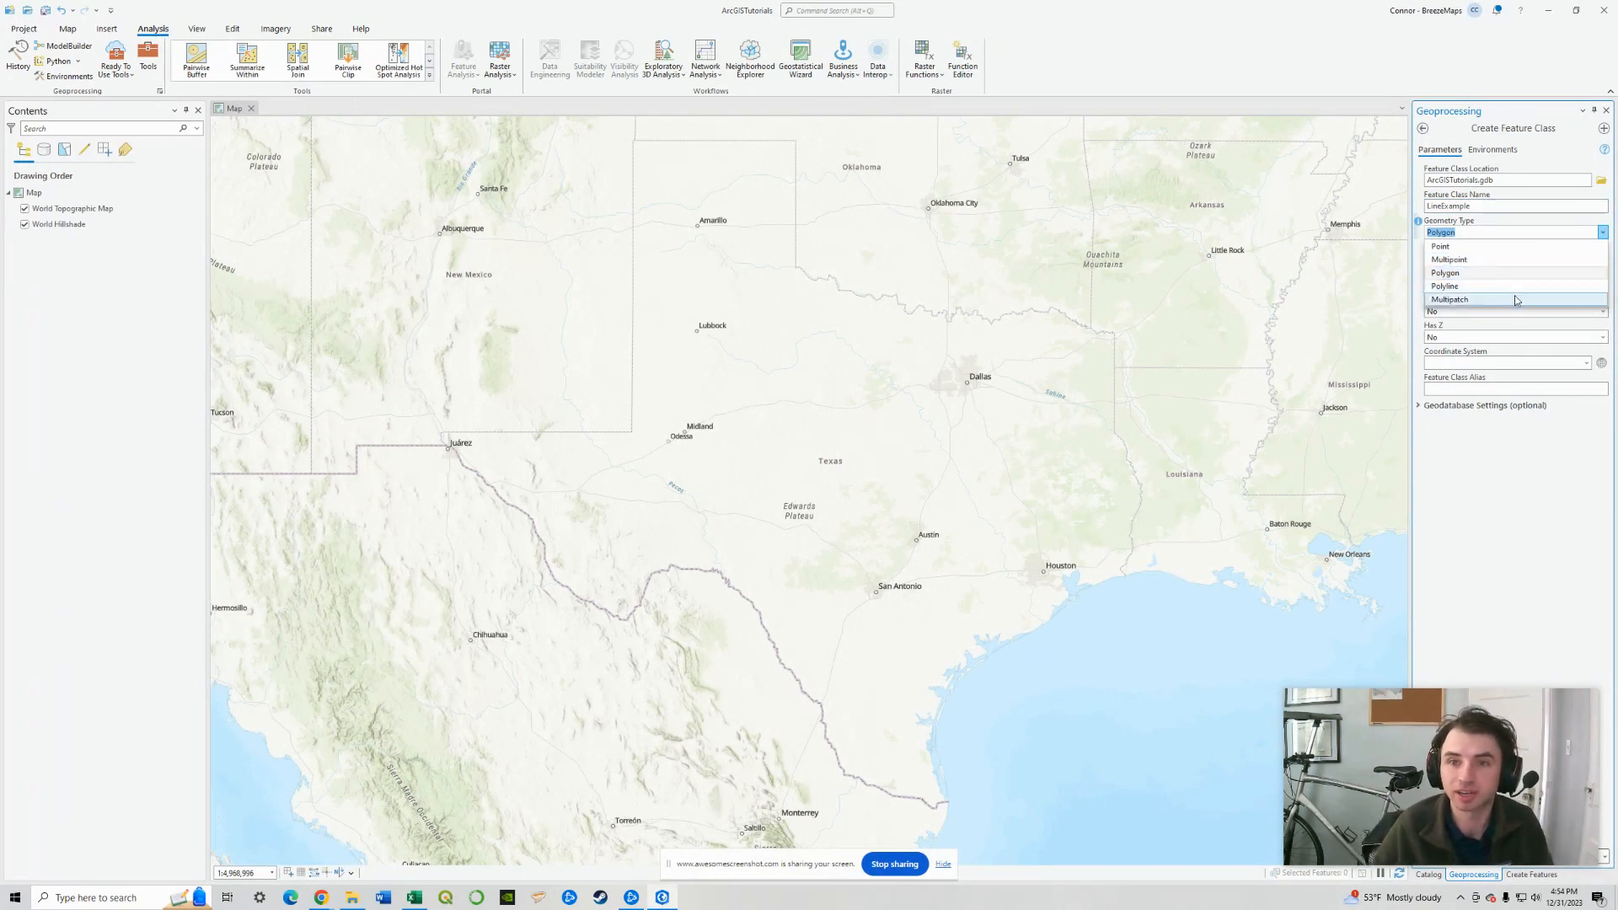
left_click(1469, 286)
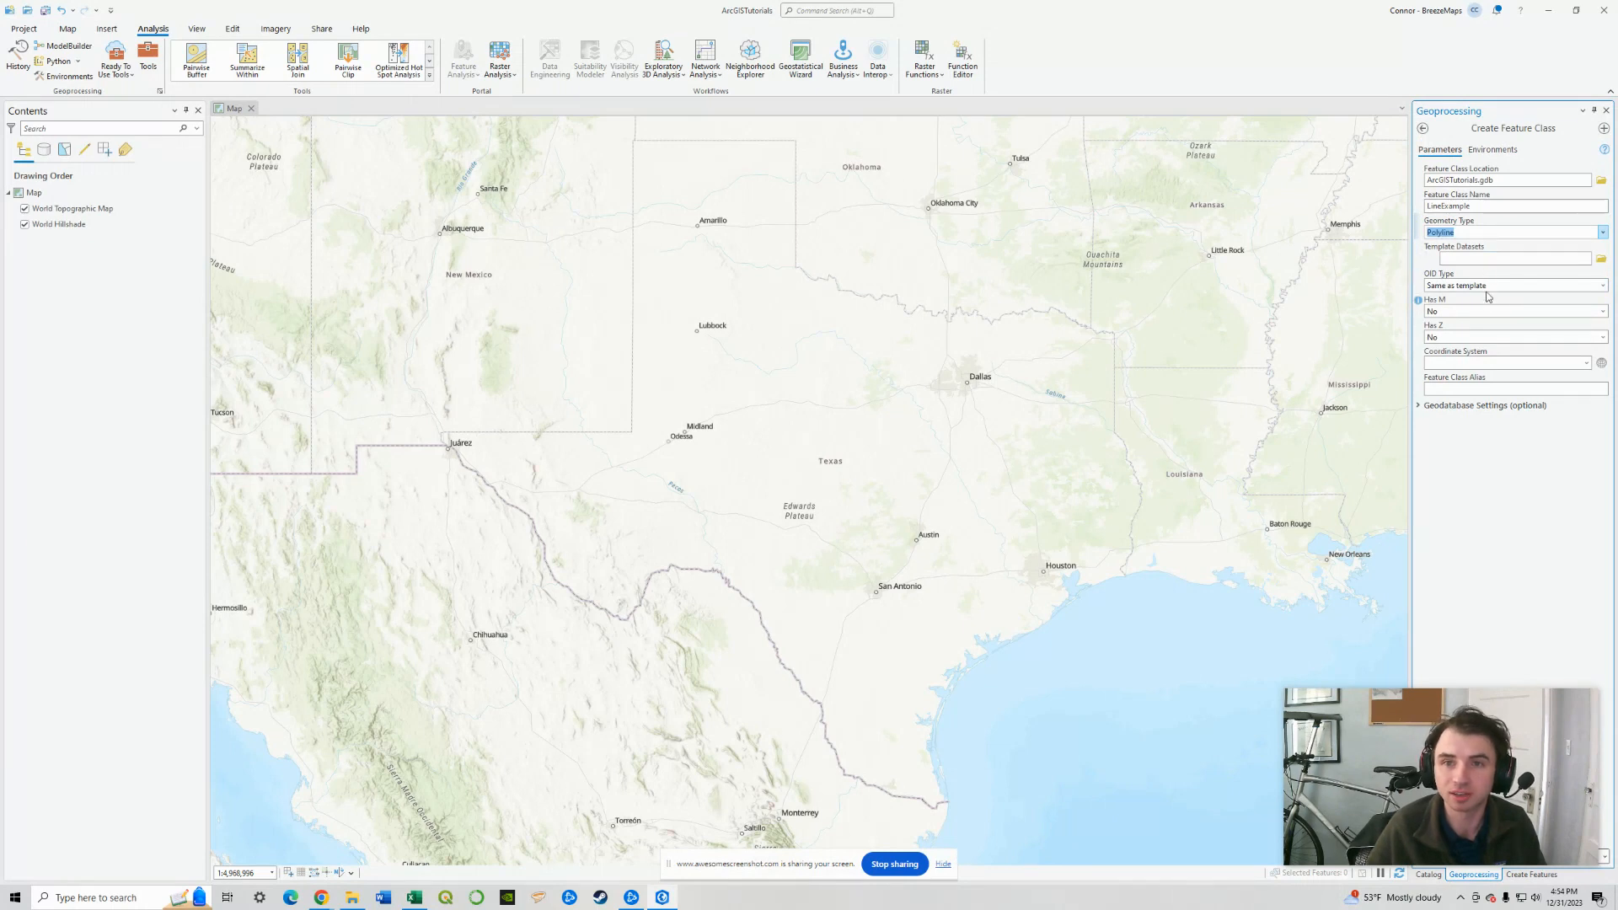
left_click(1520, 286)
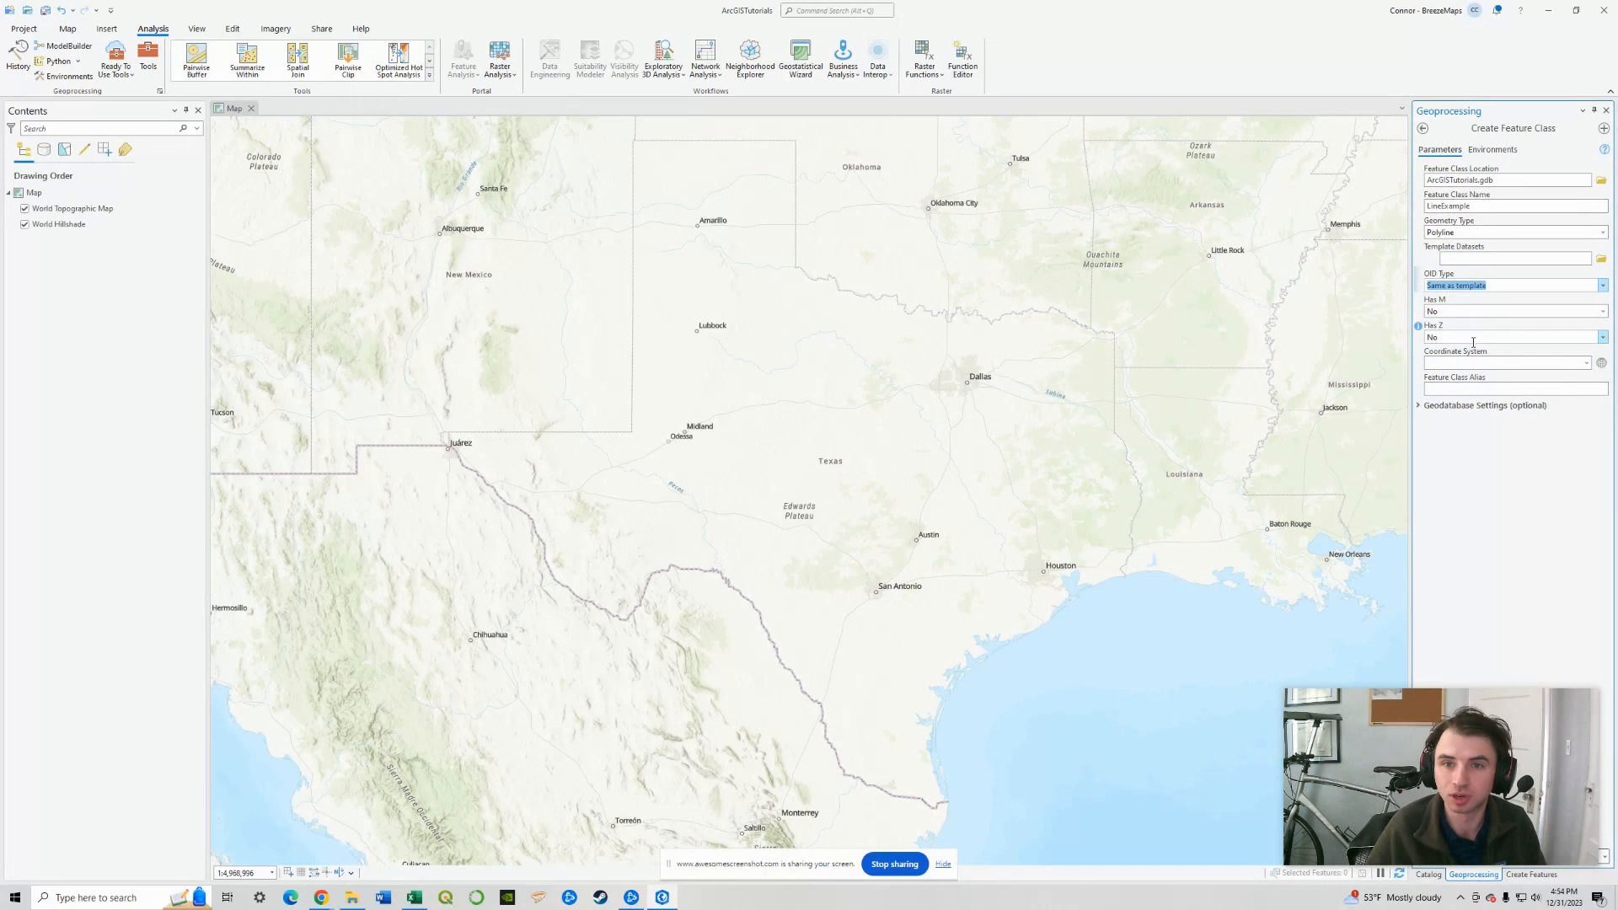
Step: Assign the WGS_1984_Web_Mercator_Auxiliary_Sphere coordinate system and the alias LineExample, and run the tool to create the feature class
left_click(1517, 362)
left_click(1586, 363)
left_click(1541, 378)
left_click(1521, 391)
type("Line")
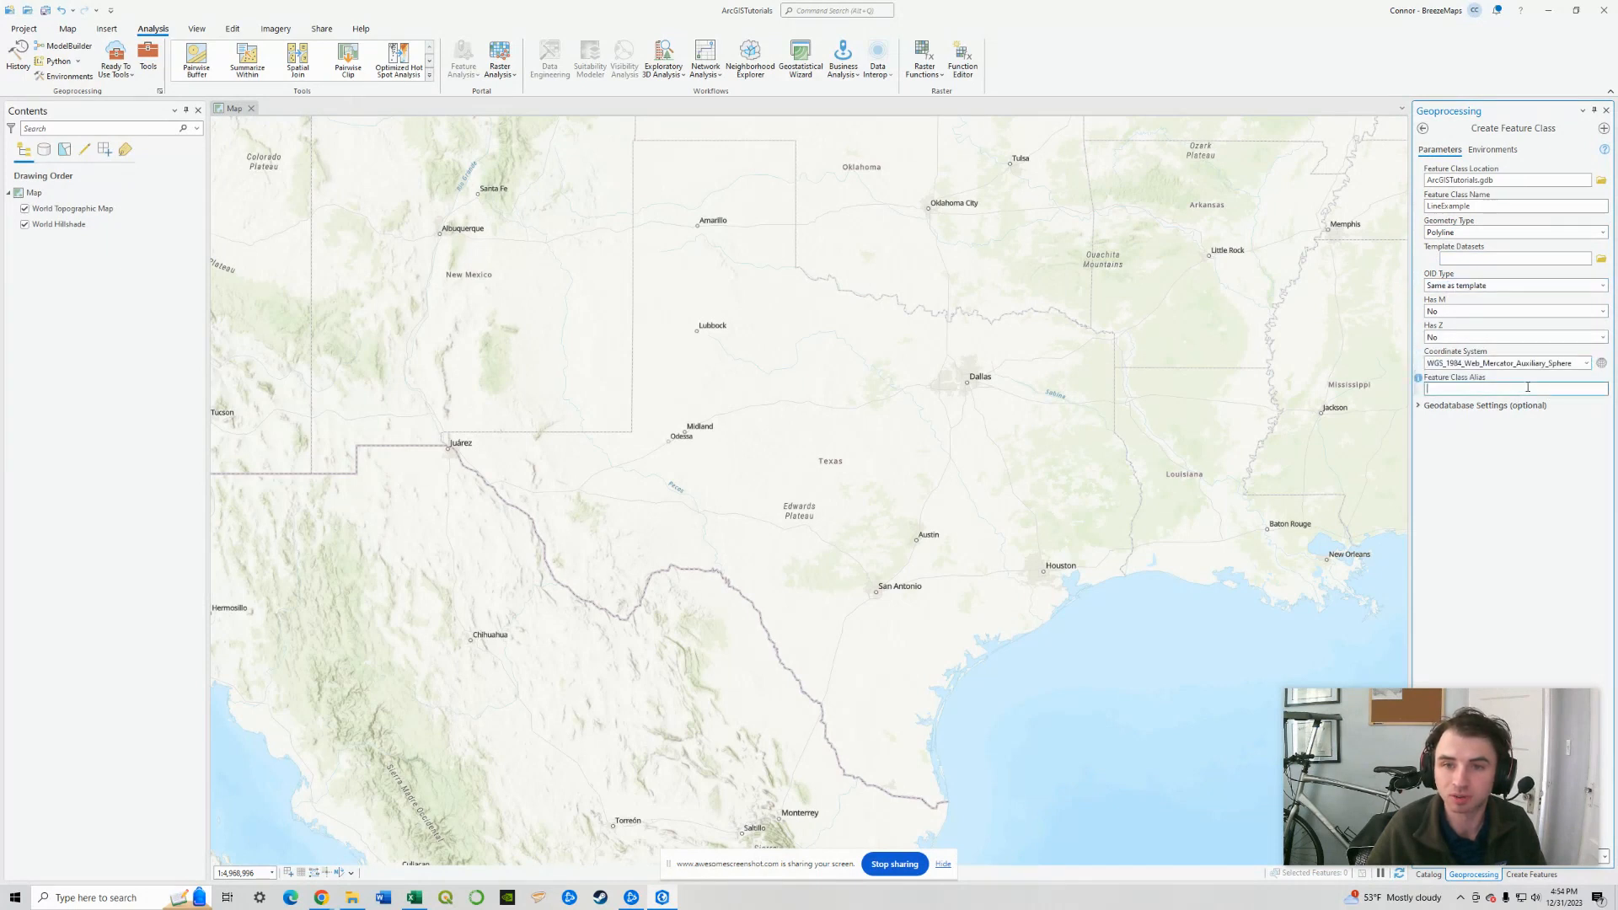
type("Example")
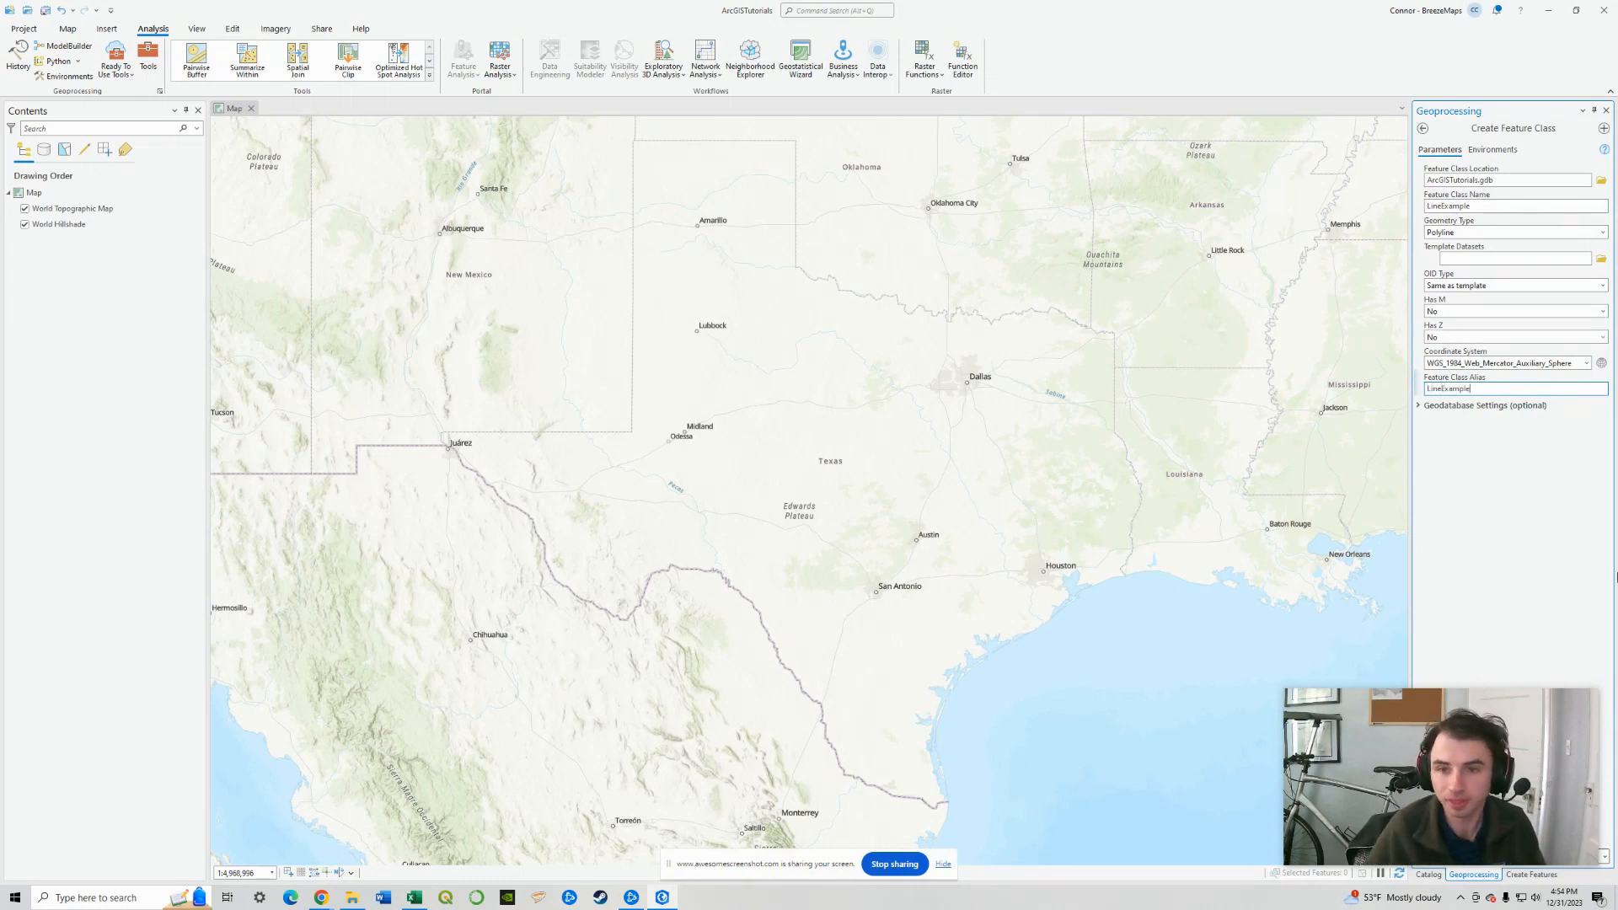
left_click_drag(1574, 716, 1521, 723)
left_click(1581, 856)
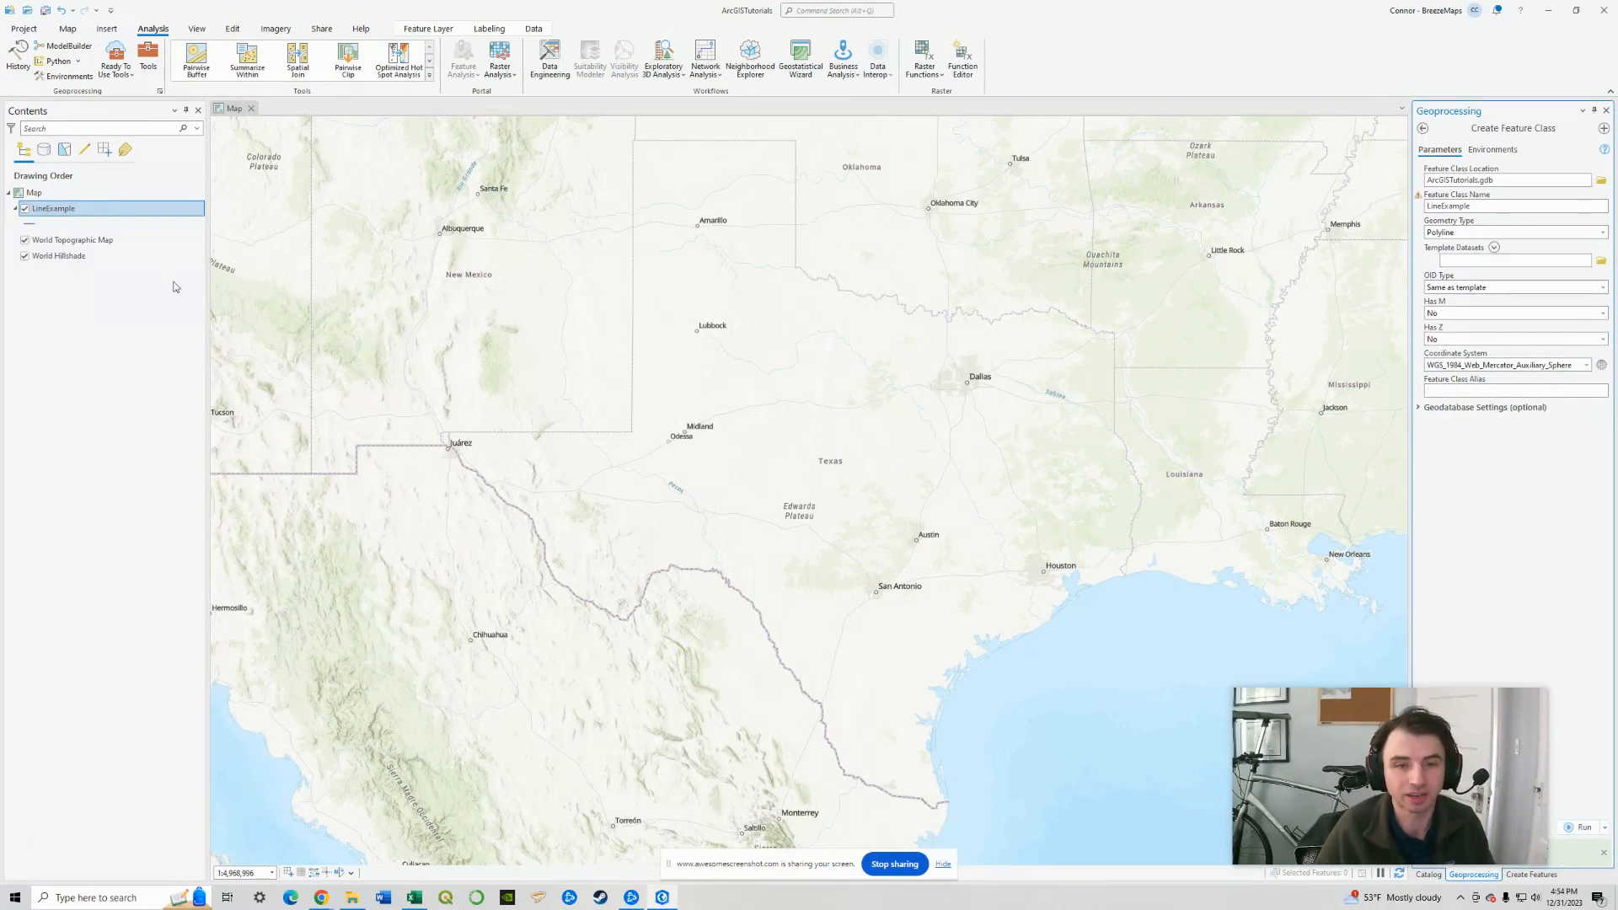
Step: Examine the LineExample layer's attribute table for its fields and records, and close it
right_click(70, 213)
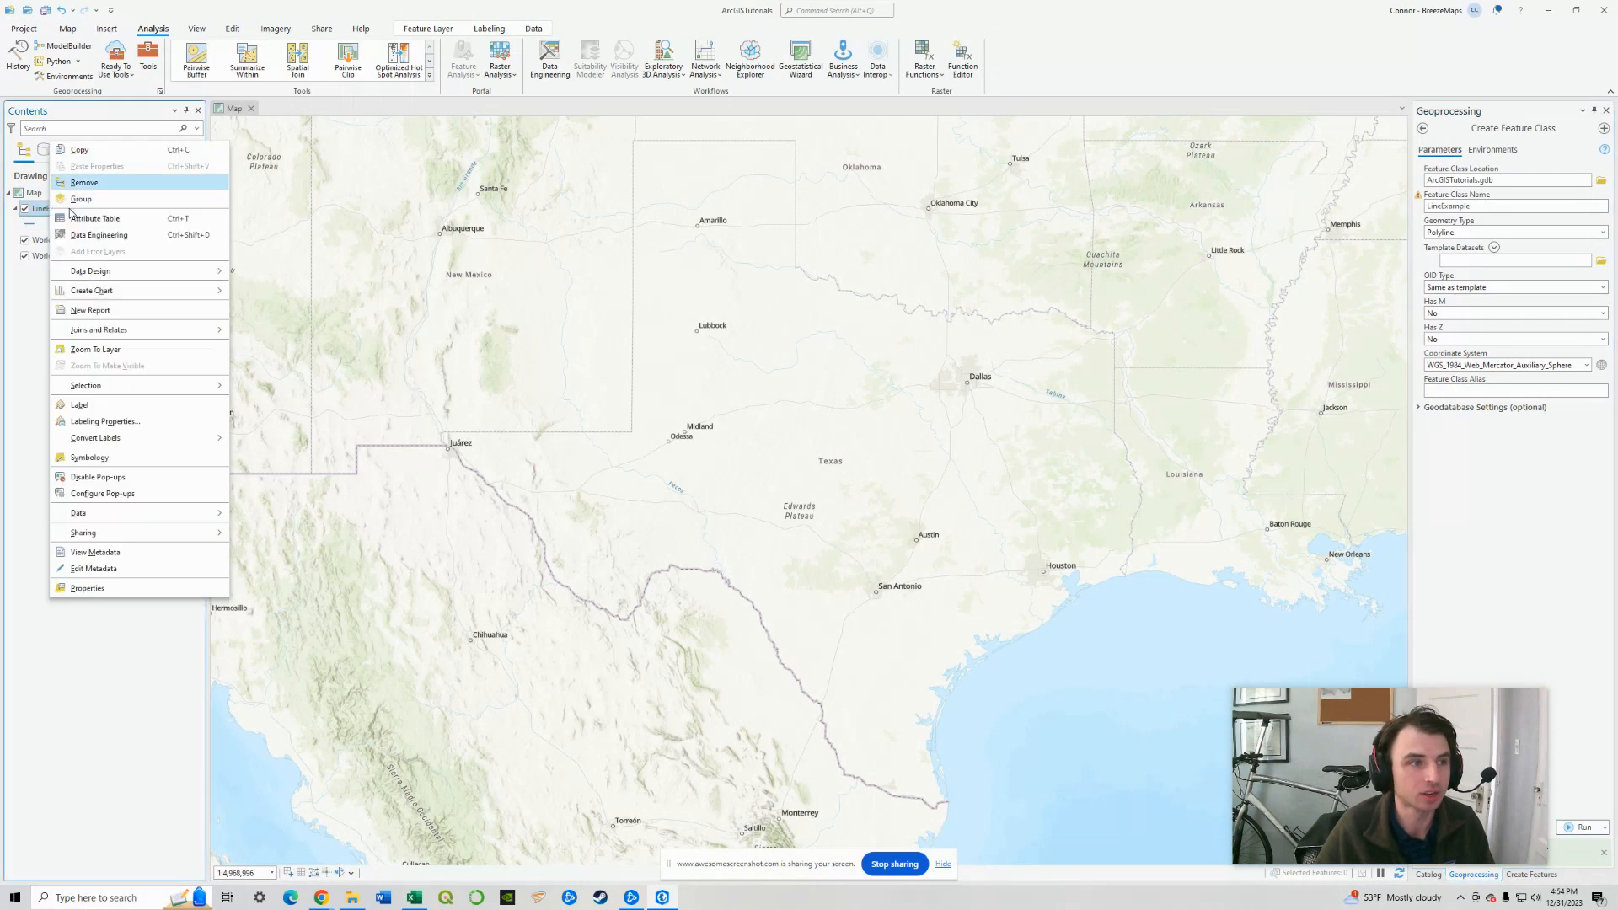
left_click(93, 218)
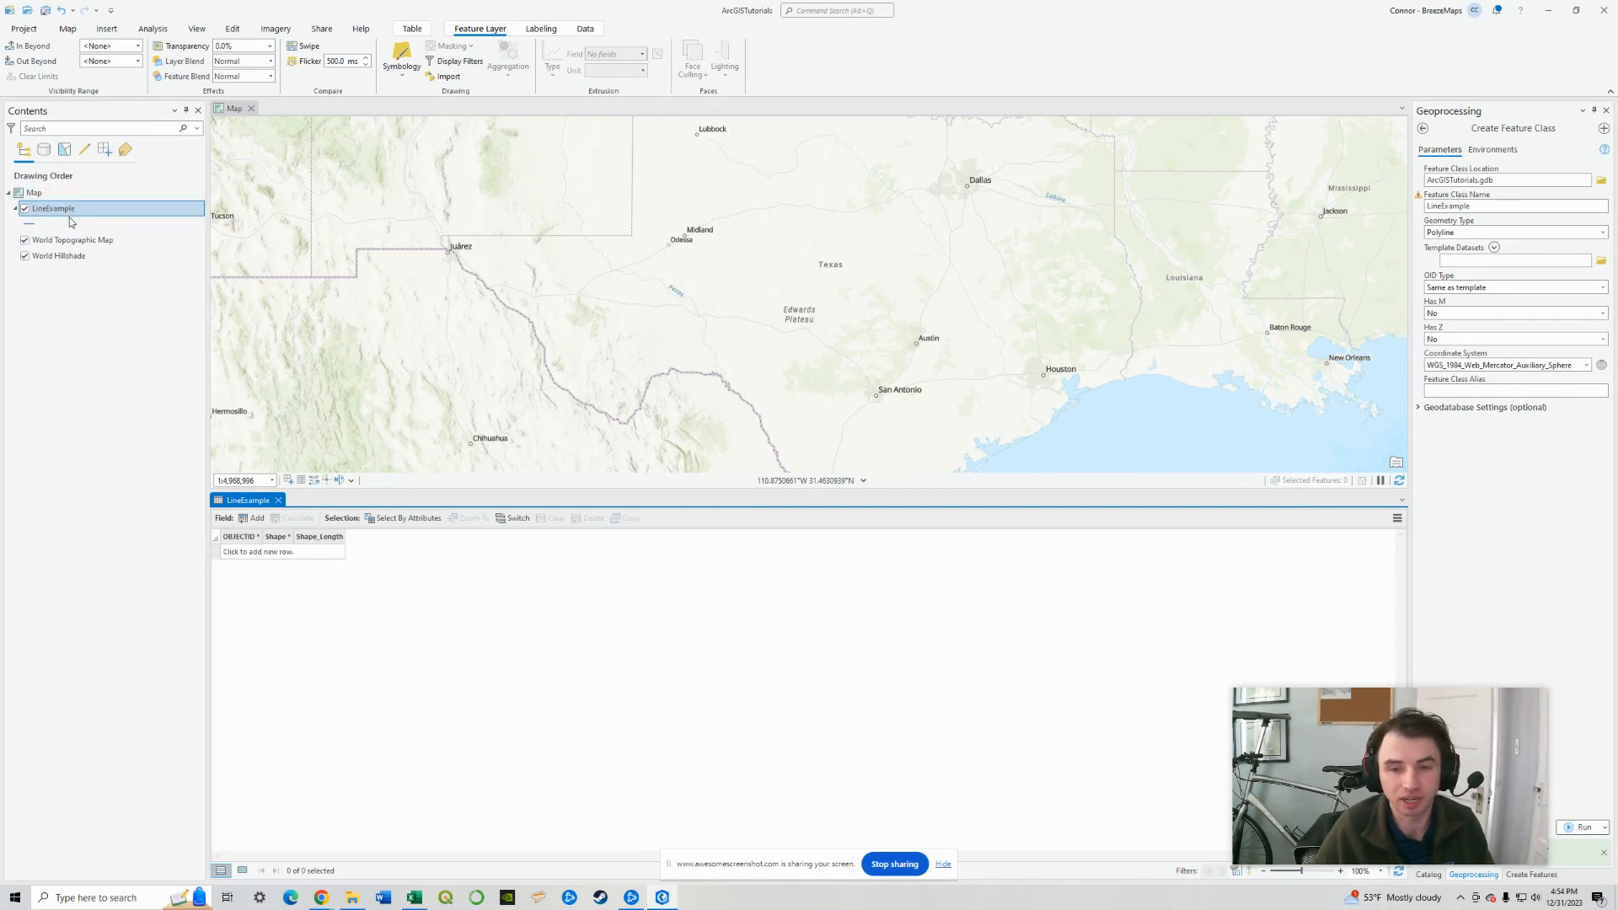
left_click_drag(691, 304, 584, 332)
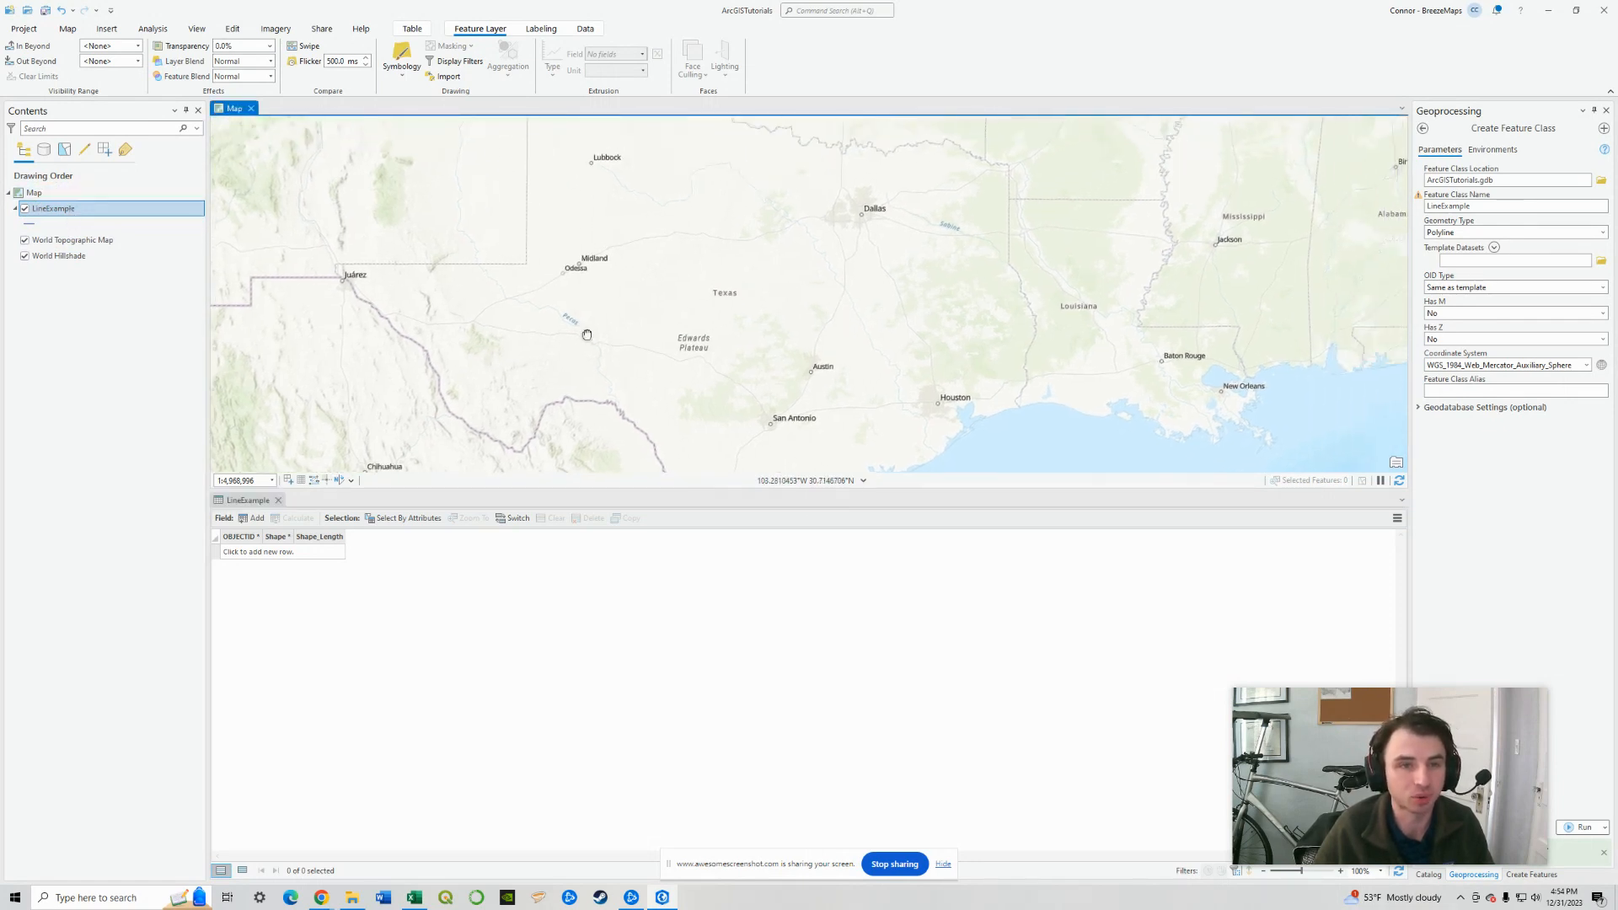
left_click(278, 501)
Step: Close the geoprocessing tools and show the feature creation templates, dismissing the old Create Line message
scroll(675, 430, "up", 2)
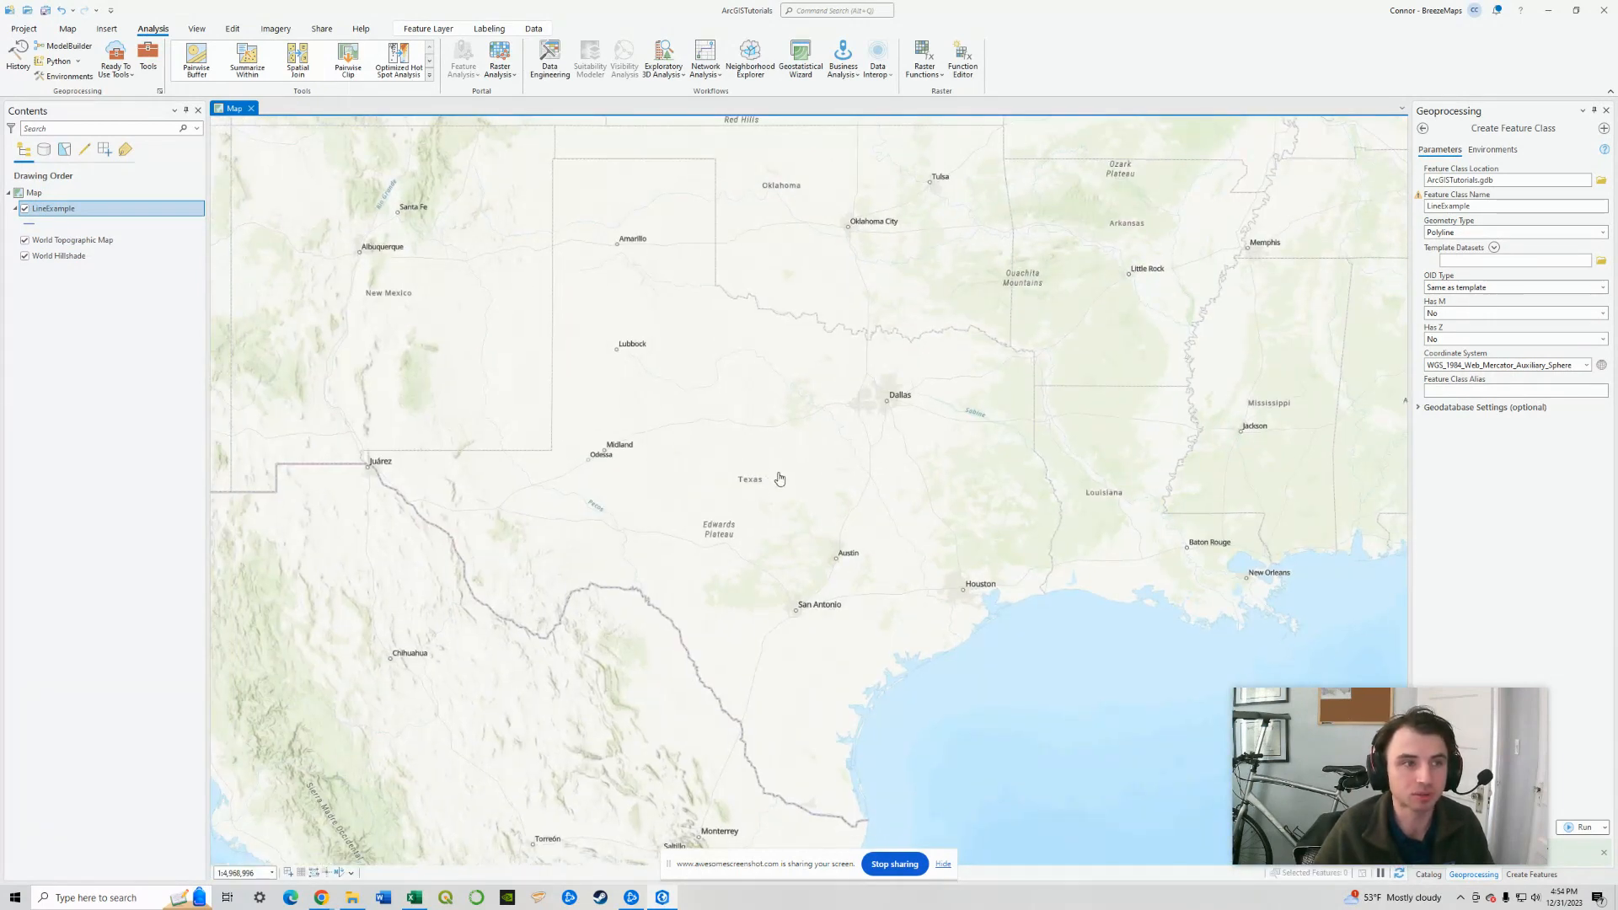
left_click_drag(884, 456, 810, 452)
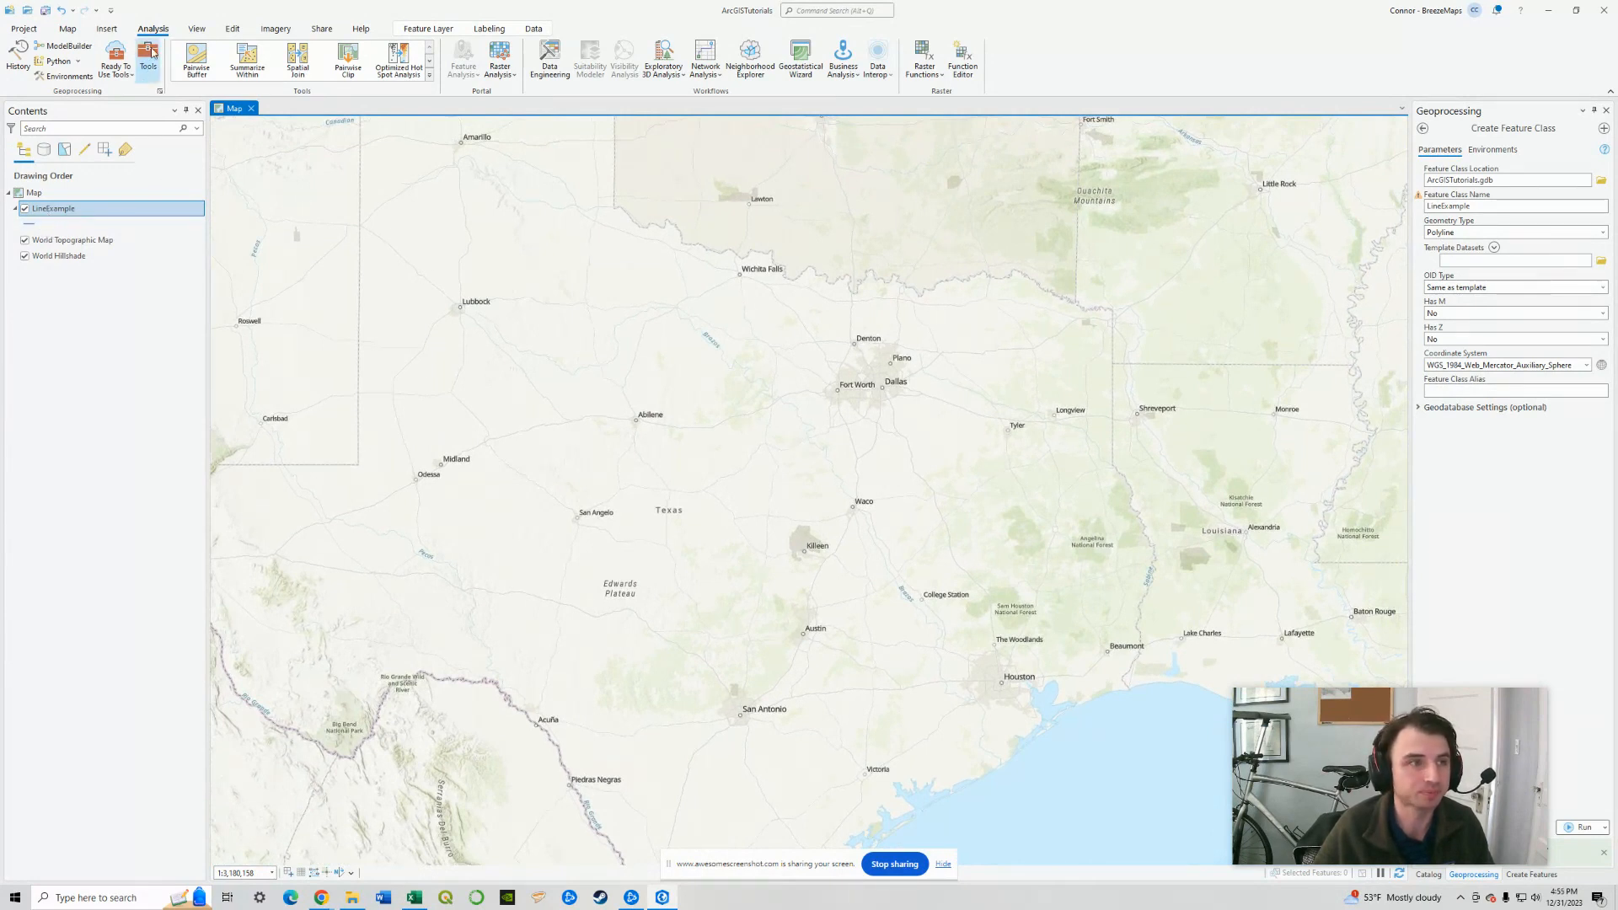
left_click(240, 49)
left_click(236, 30)
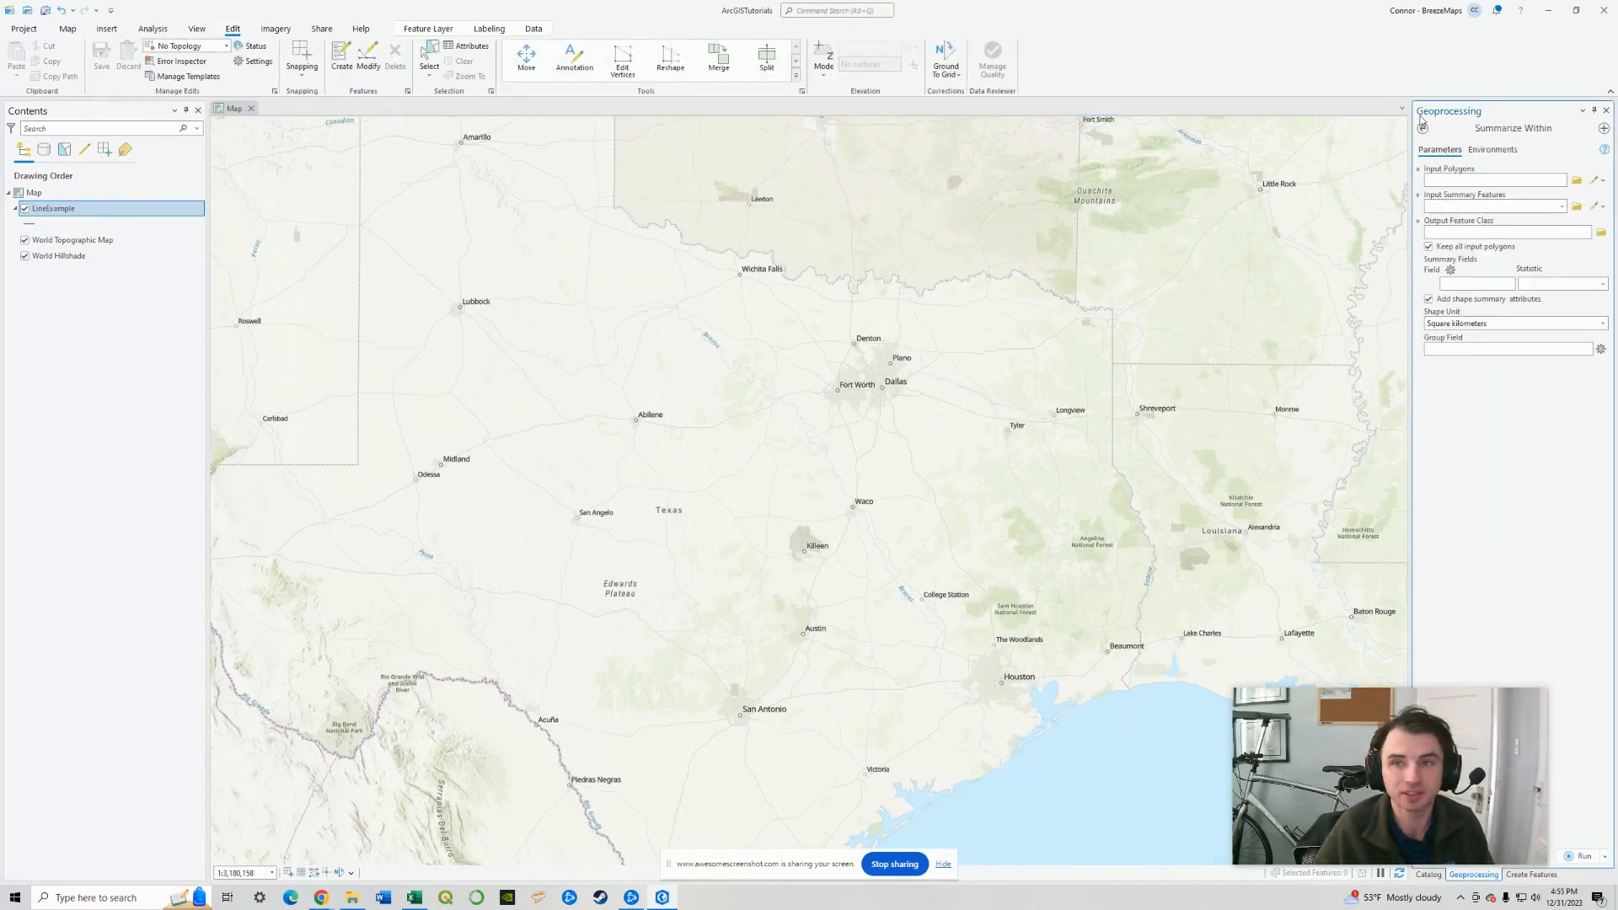
left_click(1606, 111)
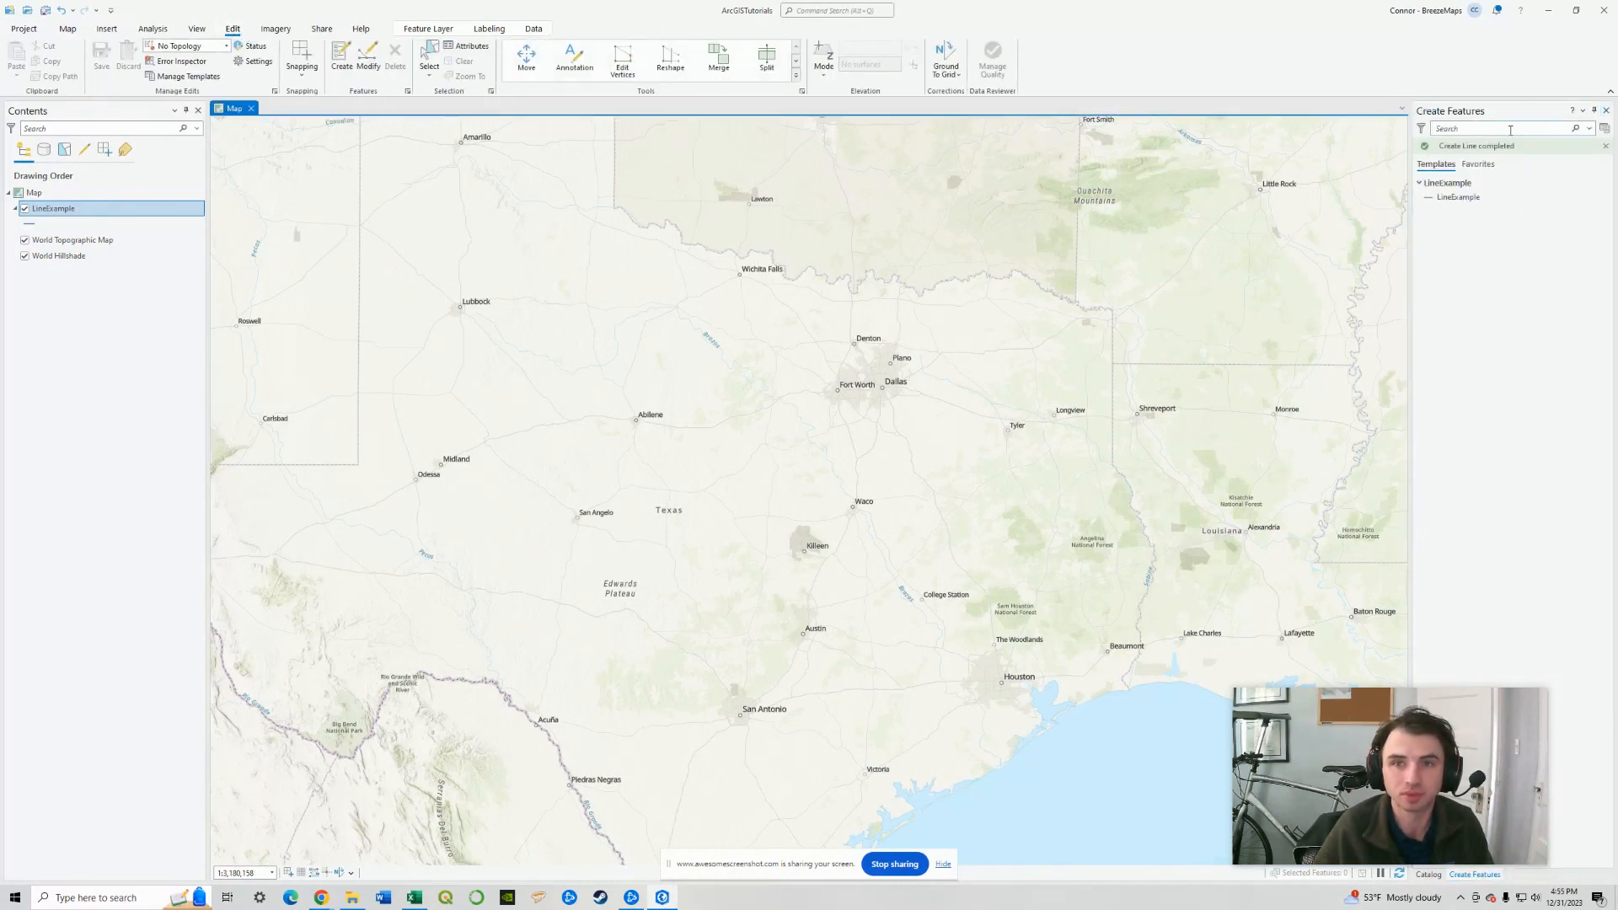
left_click(343, 69)
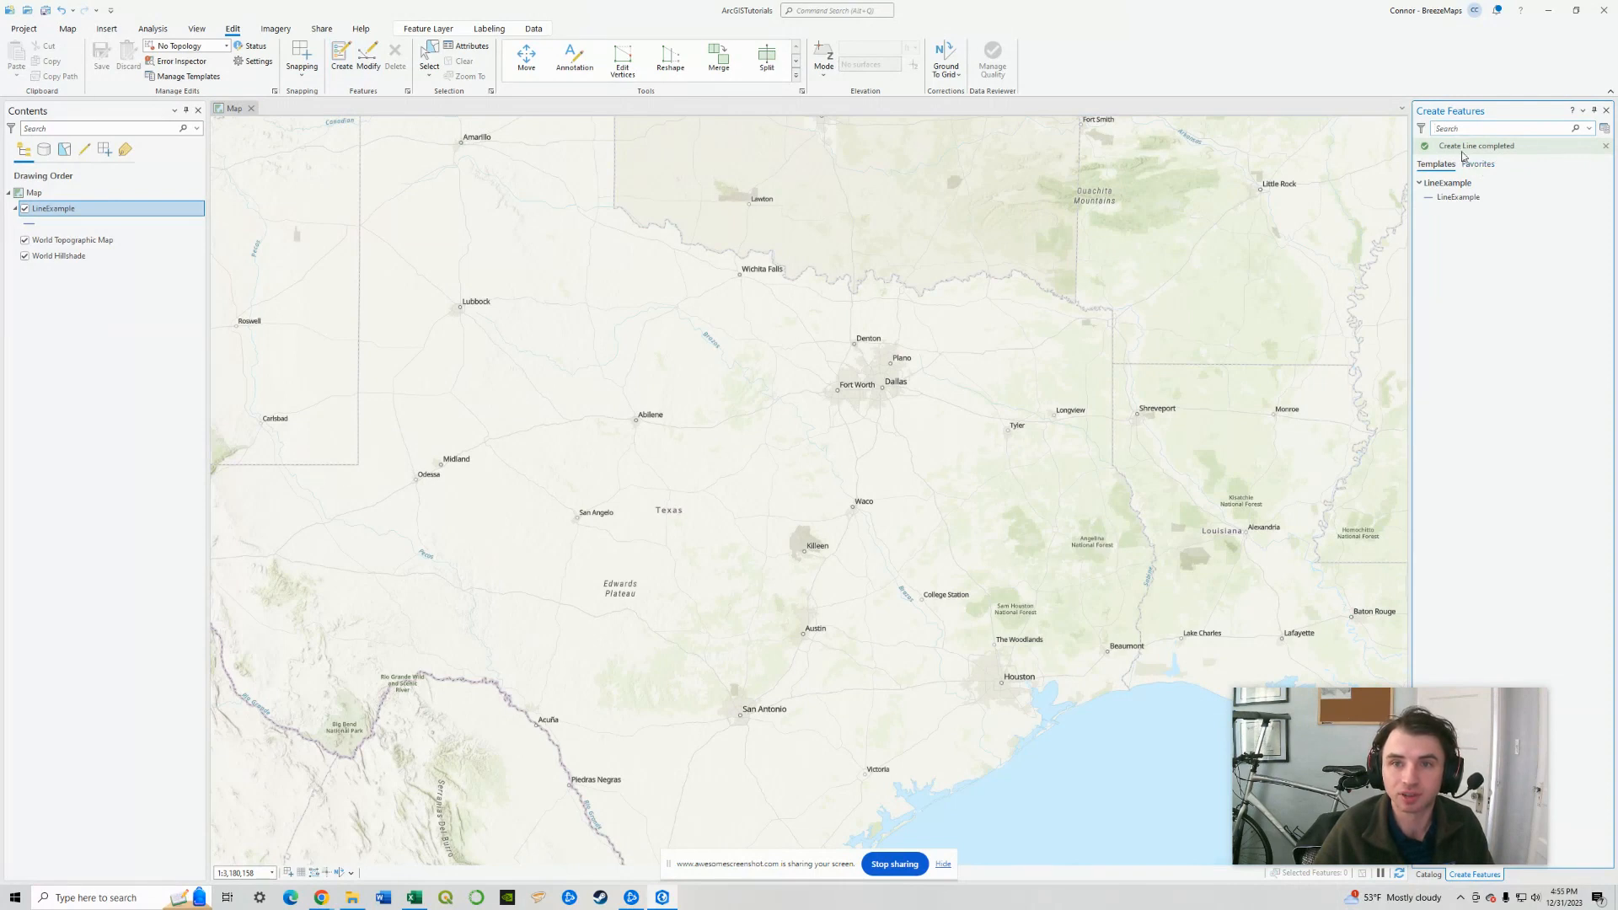
left_click(1605, 146)
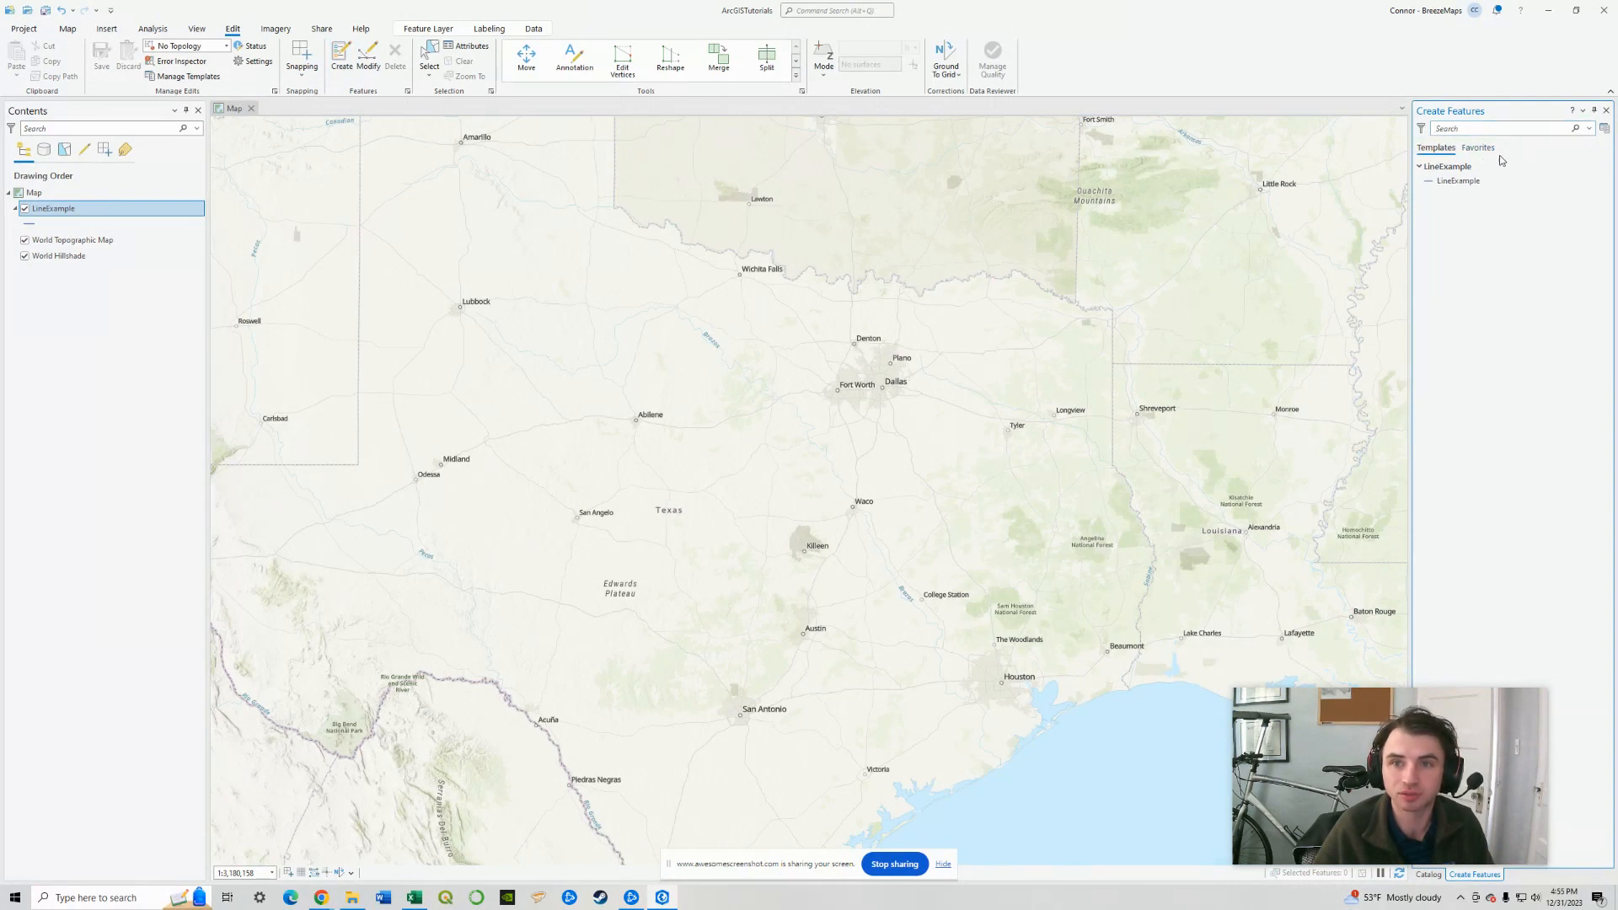
Step: Start a LineExample line feature with the Line tool at Dallas and add a vertex at Waco
left_click(1450, 179)
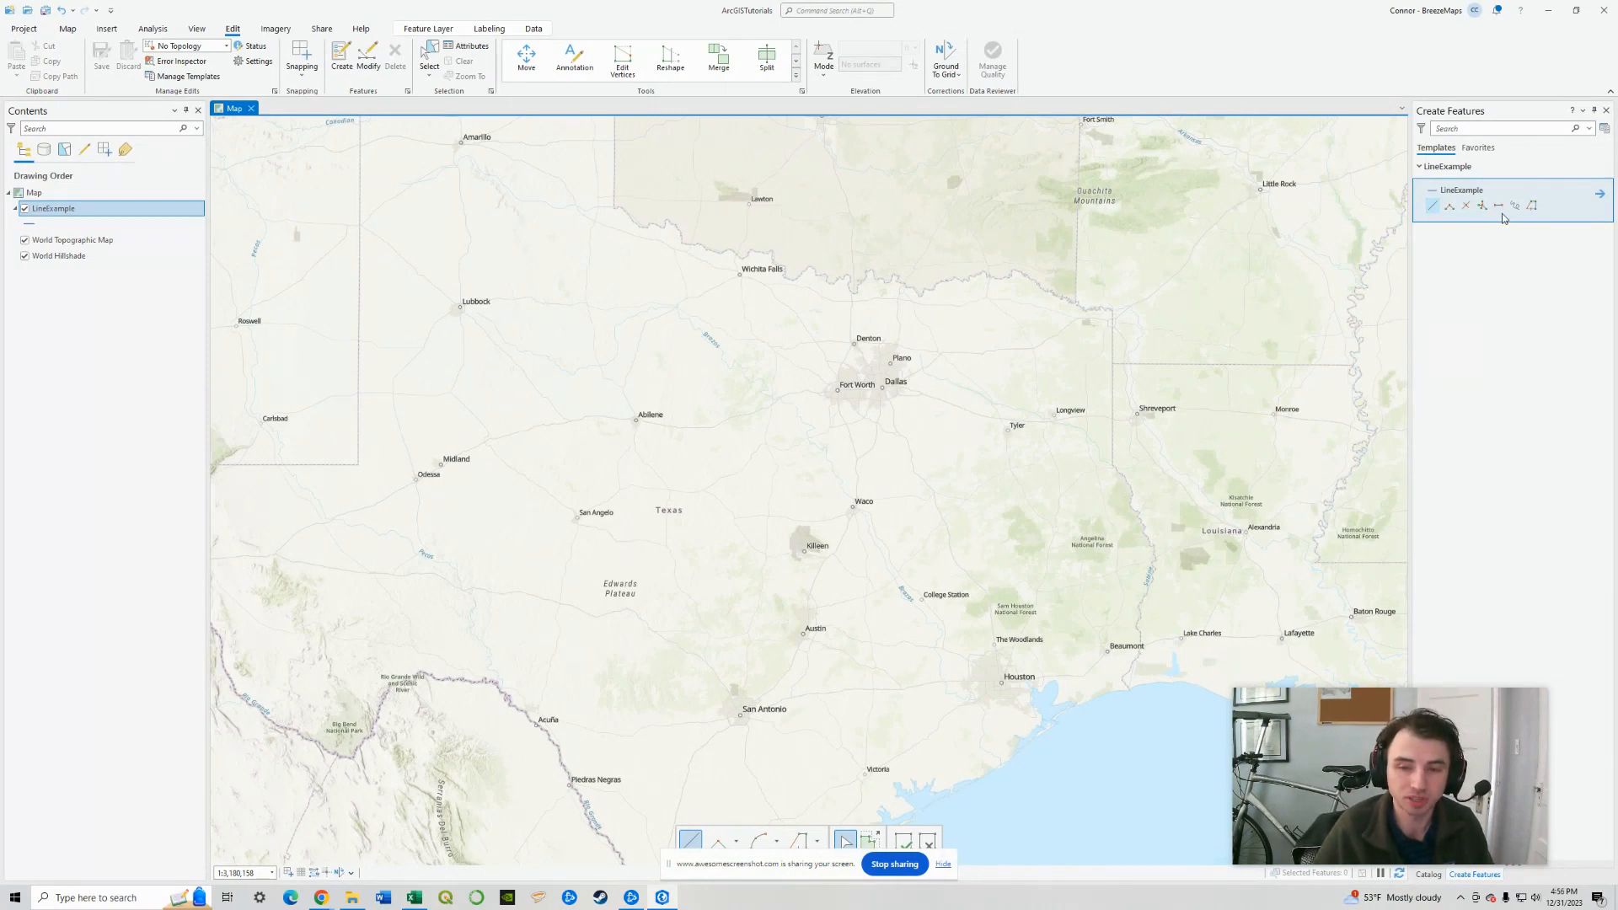
left_click(1435, 206)
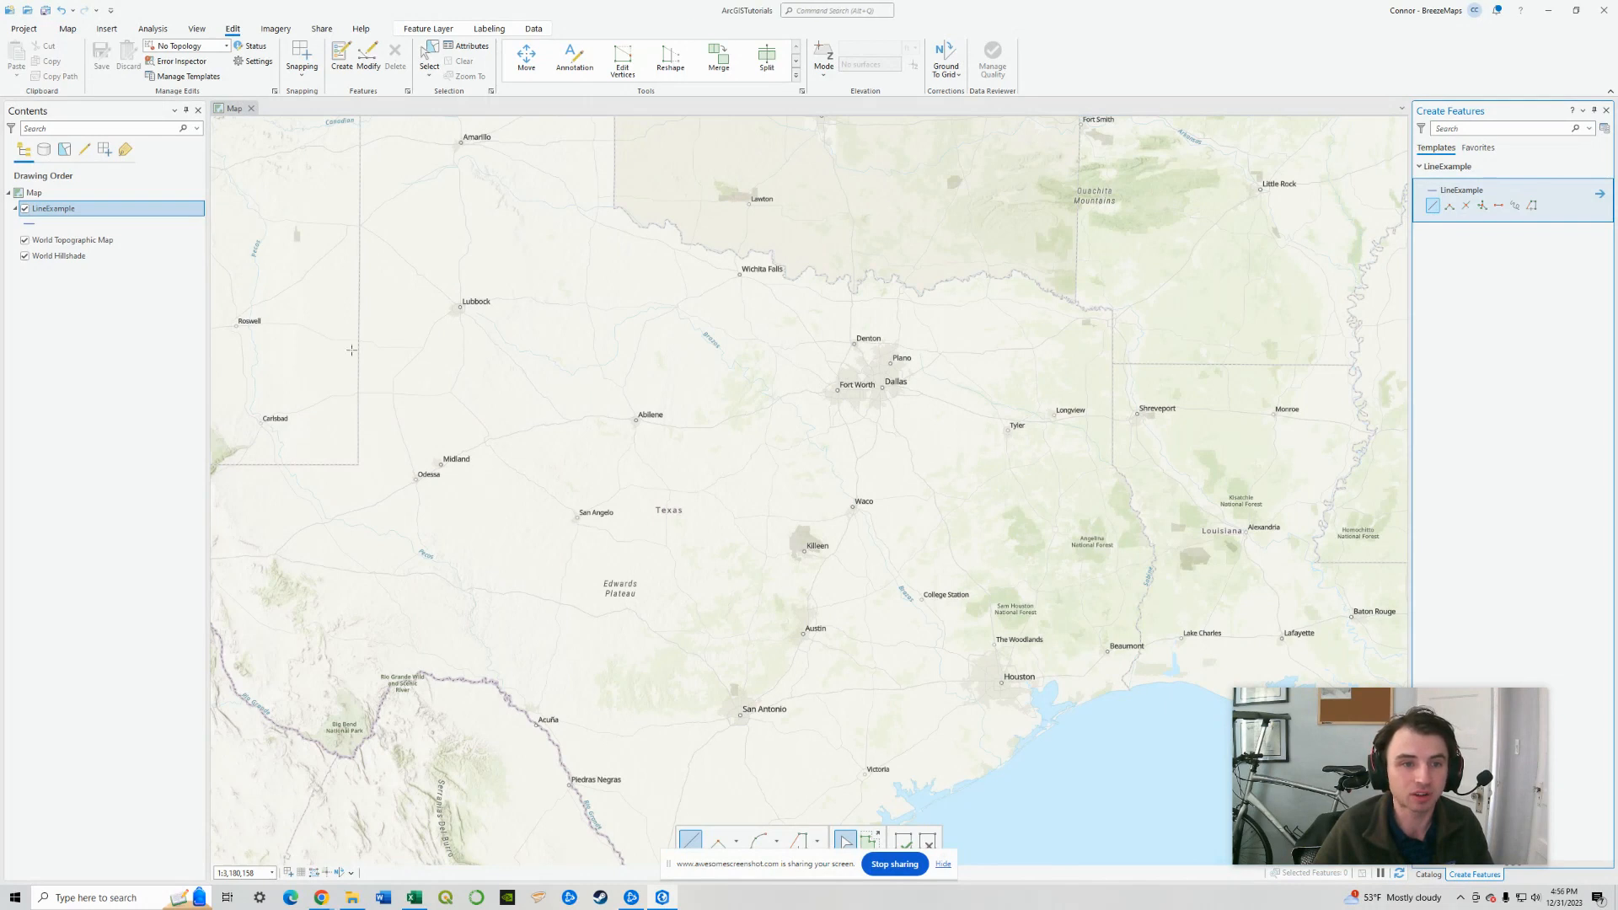
left_click_drag(692, 462, 757, 439)
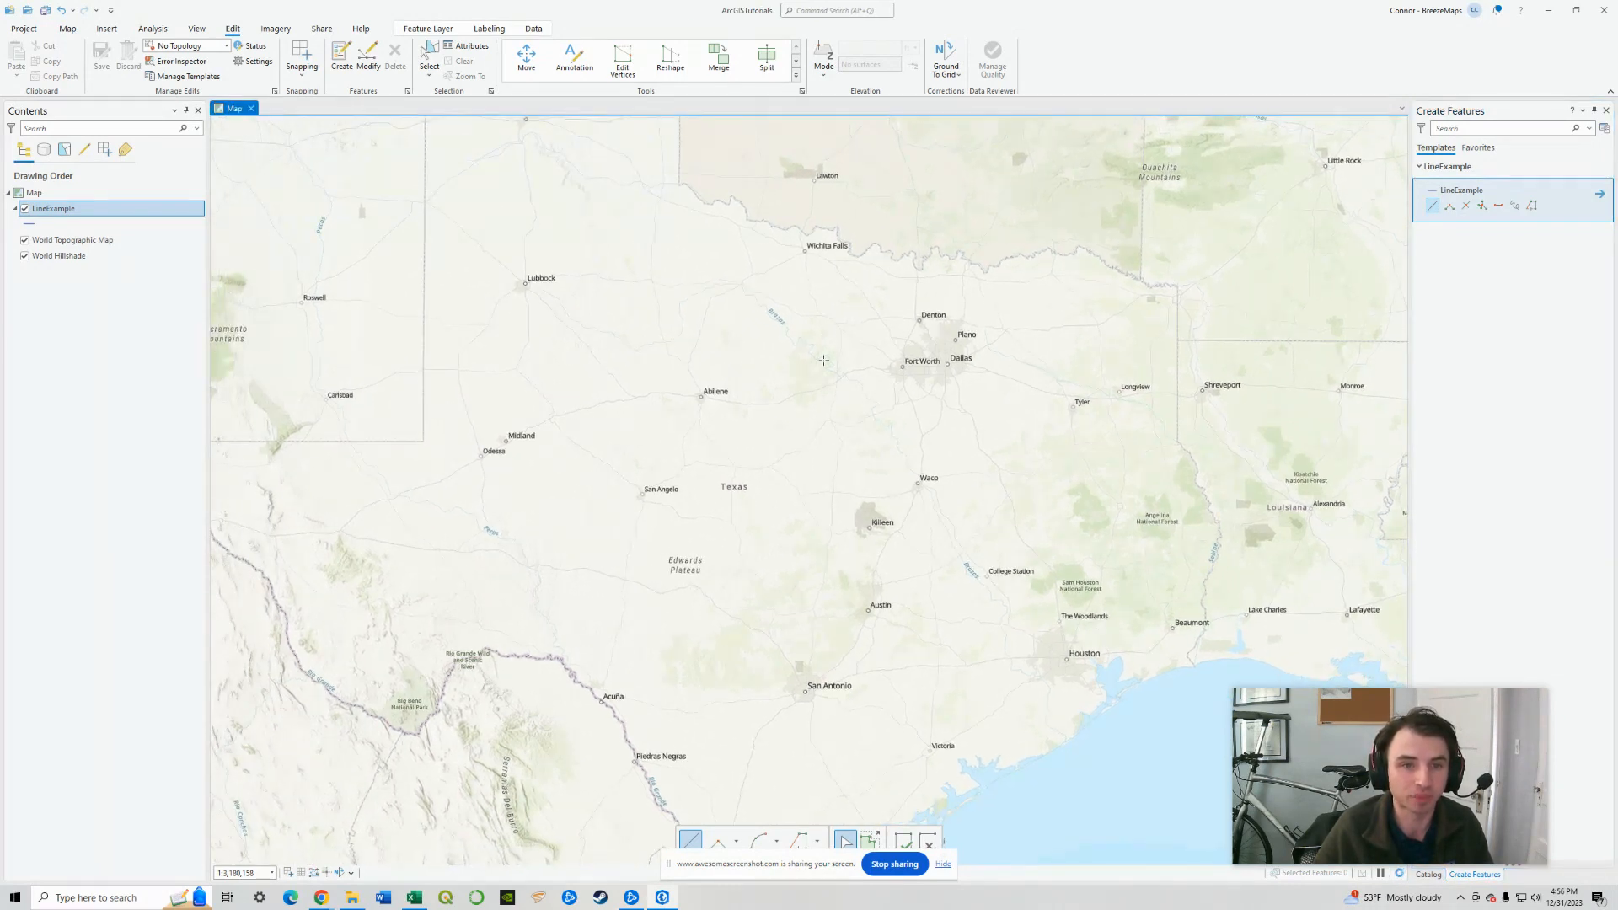
scroll(976, 446, "up", 2)
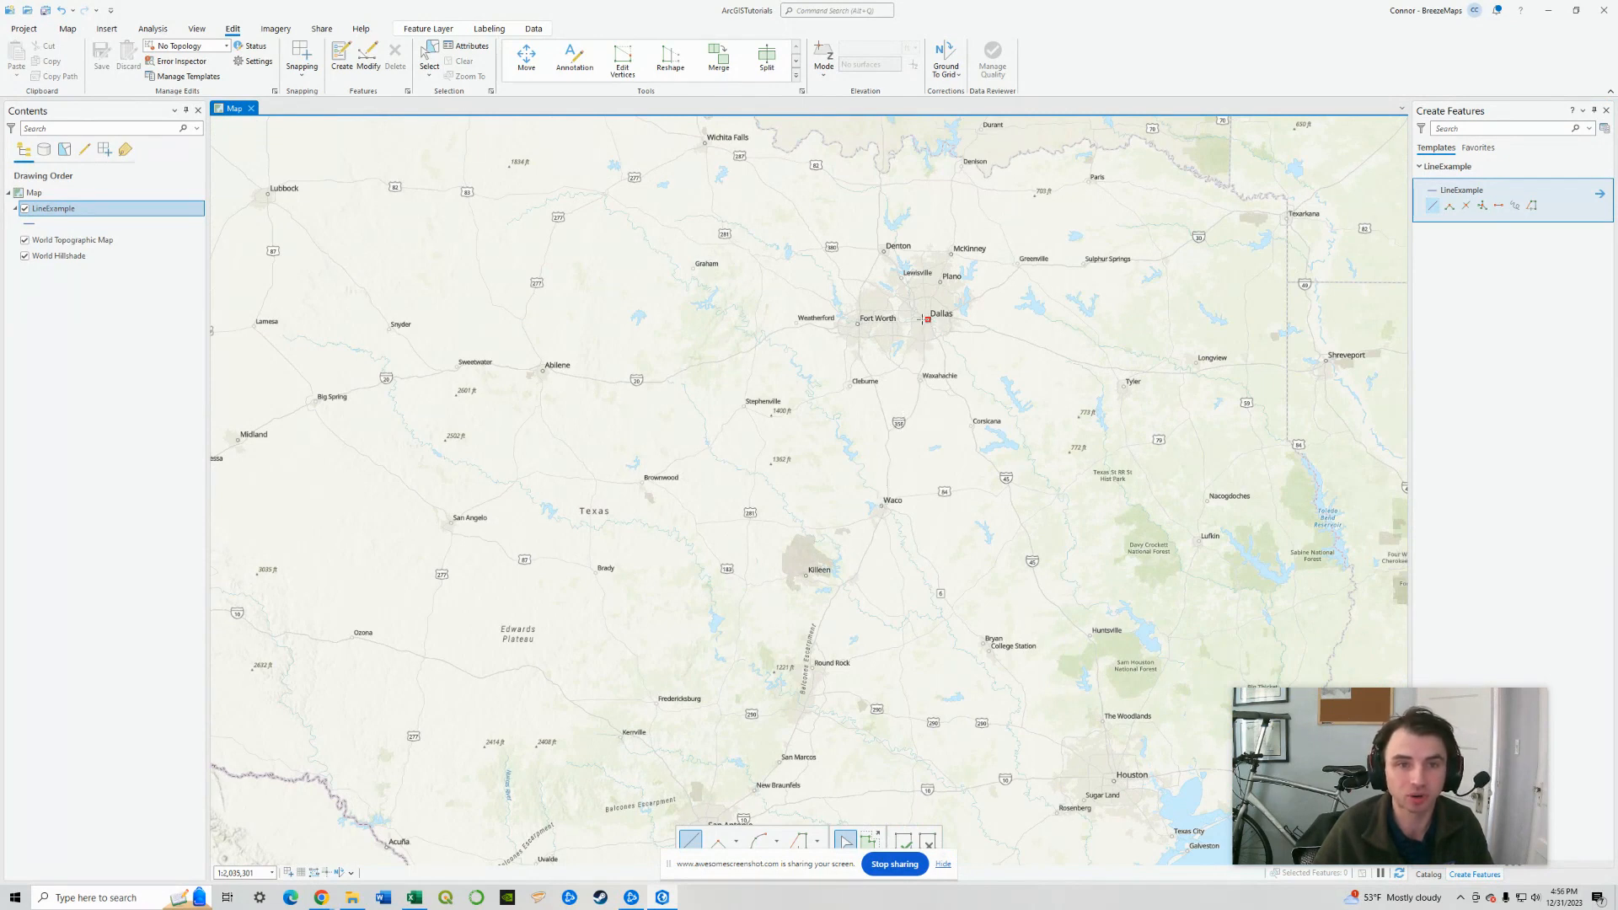
left_click(882, 506)
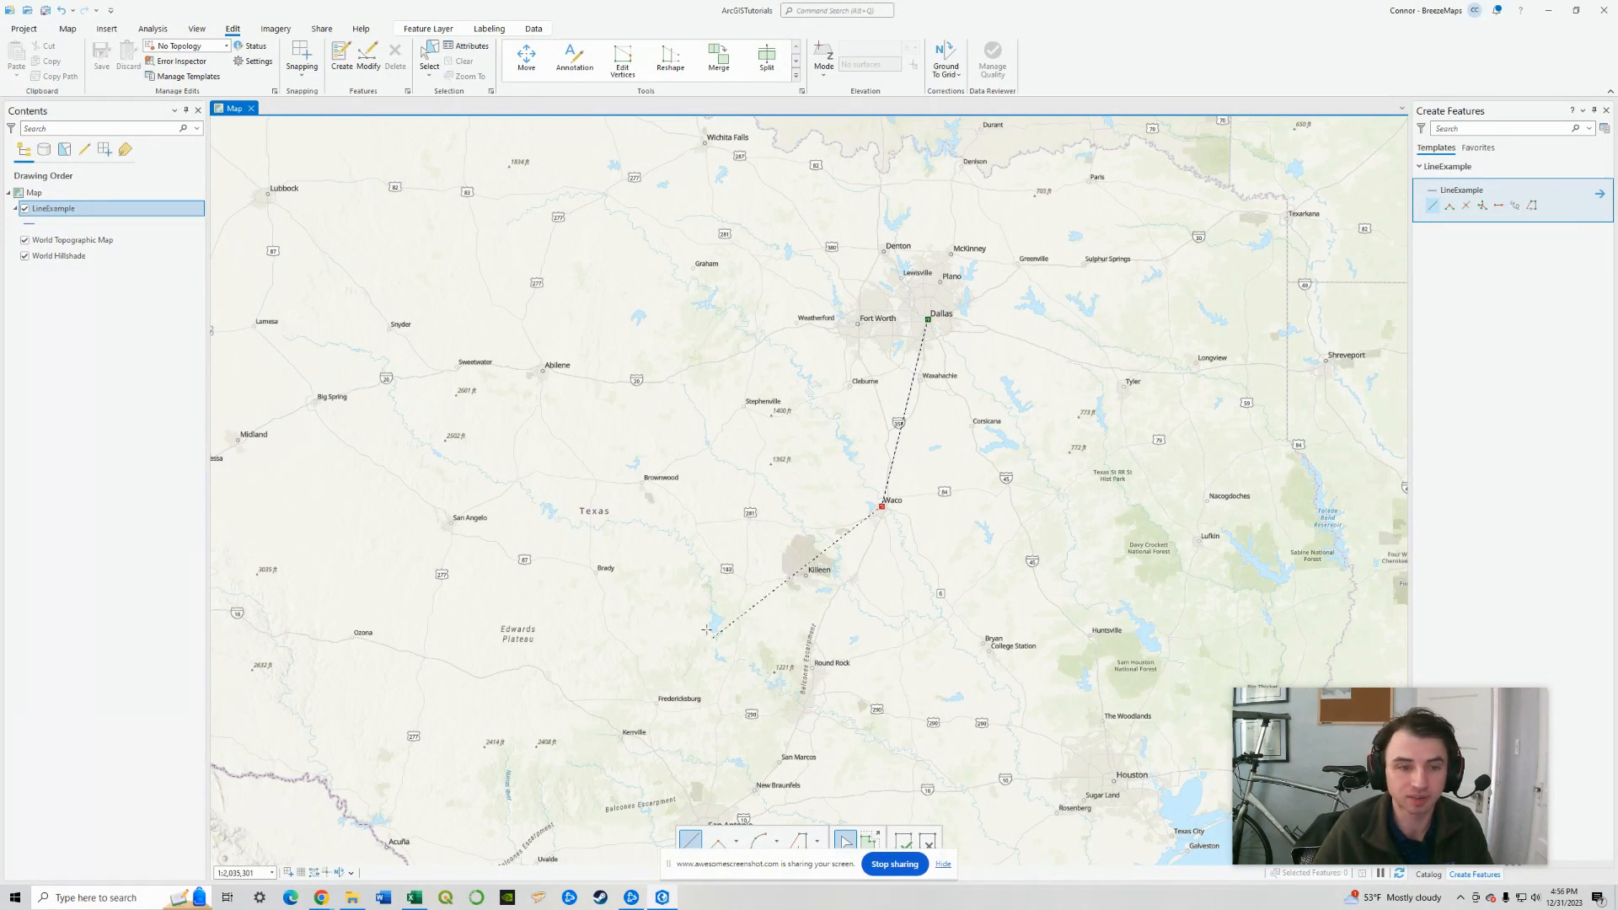
Step: Extend the line sketch from Waco west to near Brady and north past Brownwood to the area west of Graham
left_click(645, 568)
left_click(609, 440)
left_click(658, 304)
left_click(665, 241)
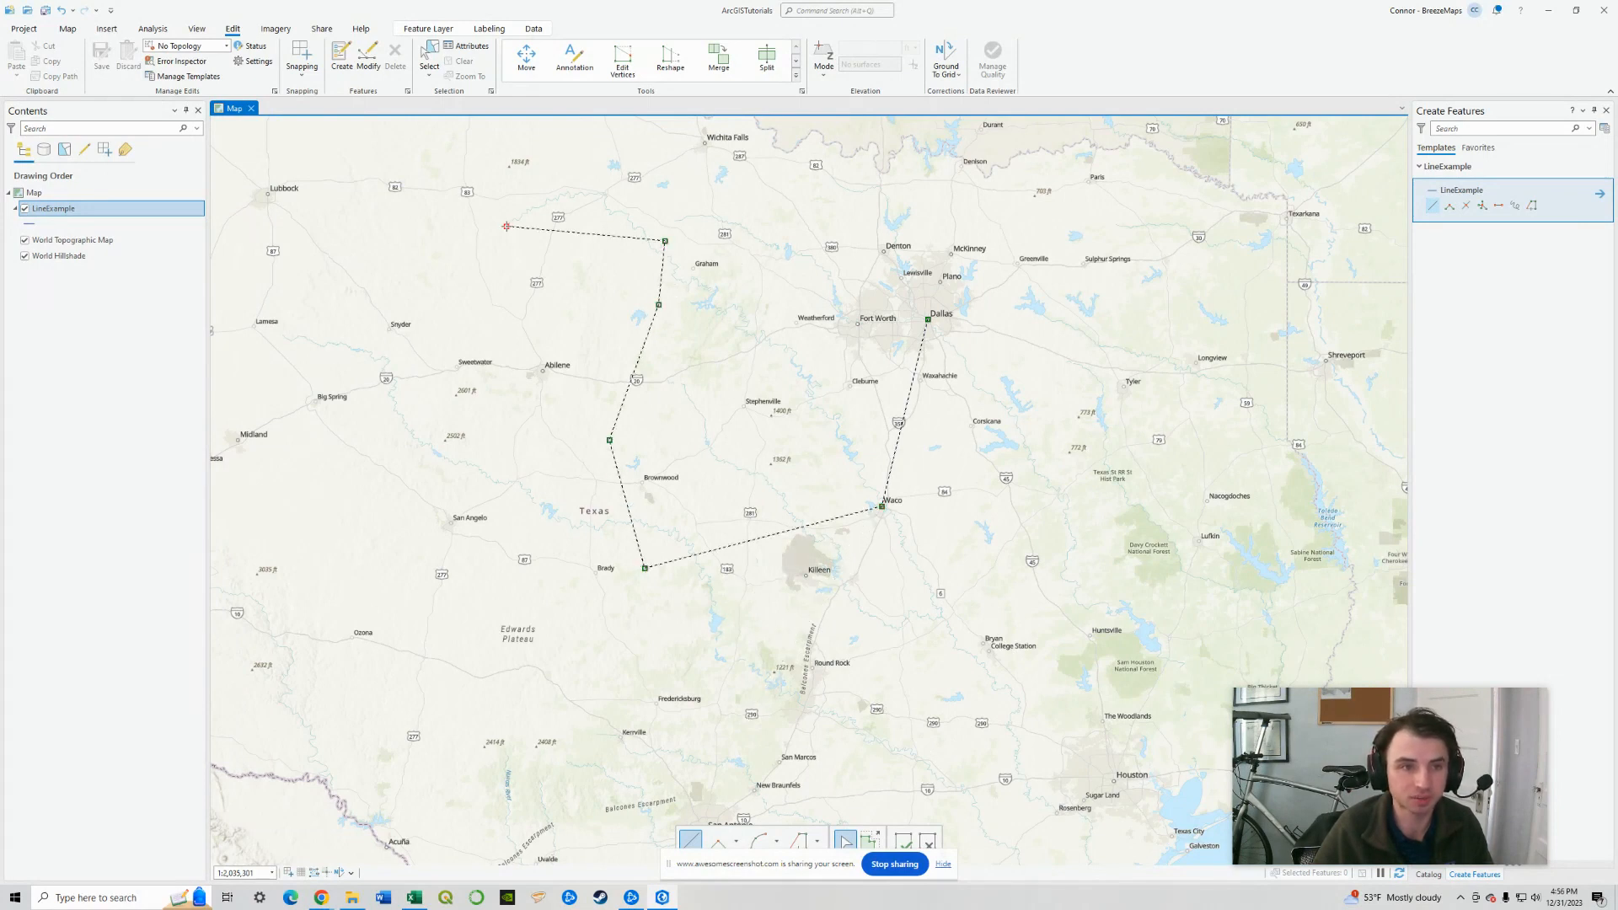
Step: Undo the sketch vertices added after Waco one by one
key("ctrl+z")
key("ctrl+z")
key("ctrl+z")
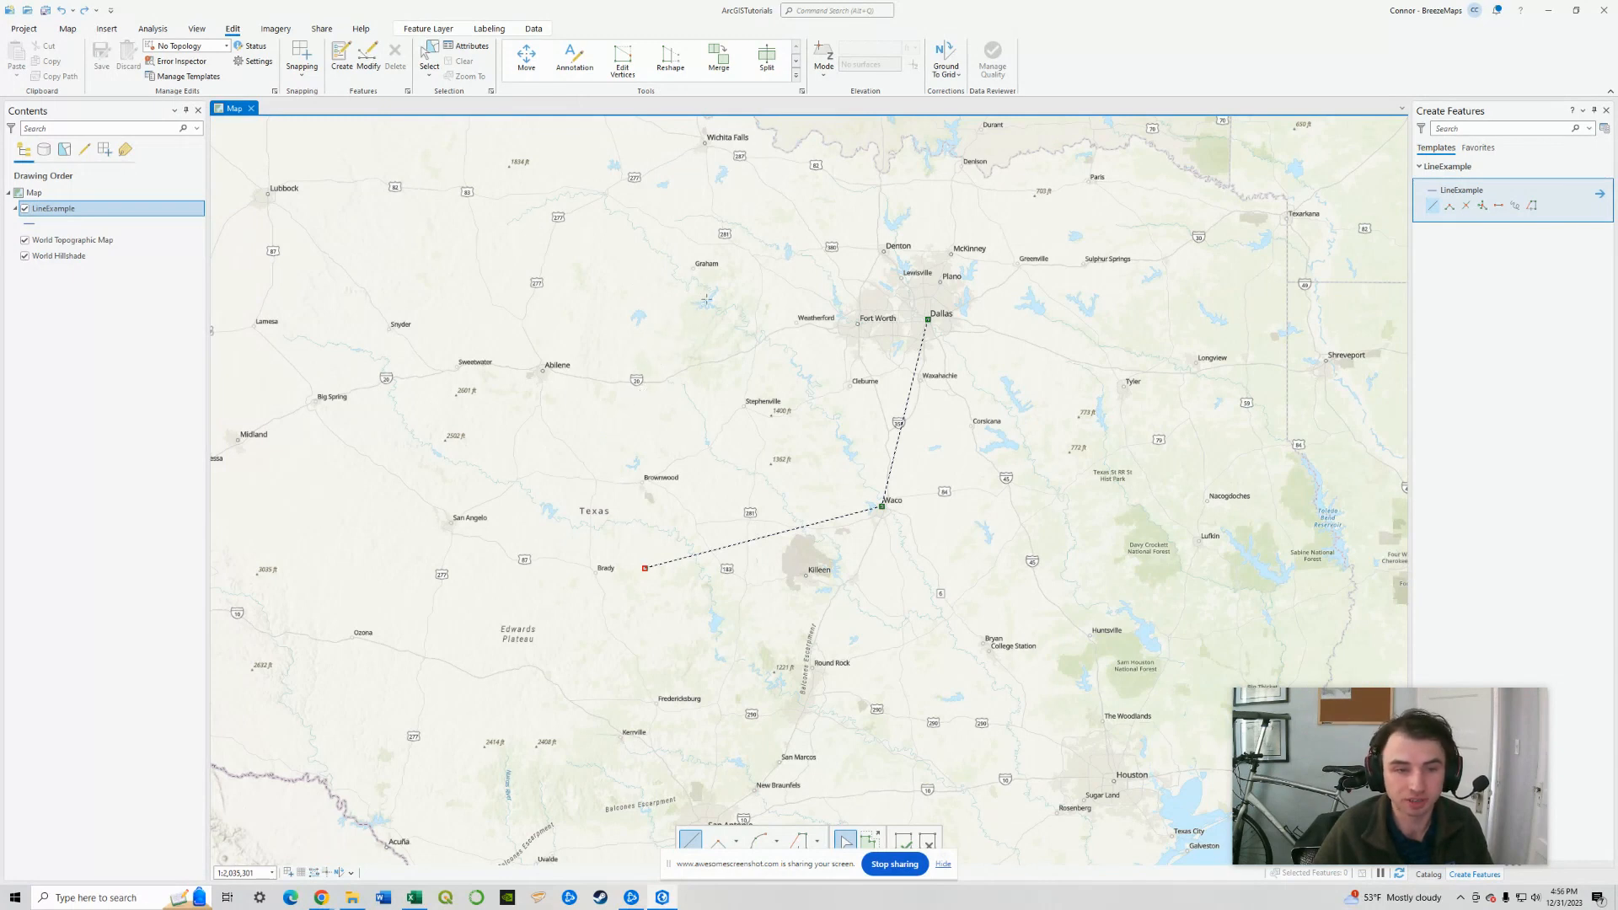
key("ctrl+z")
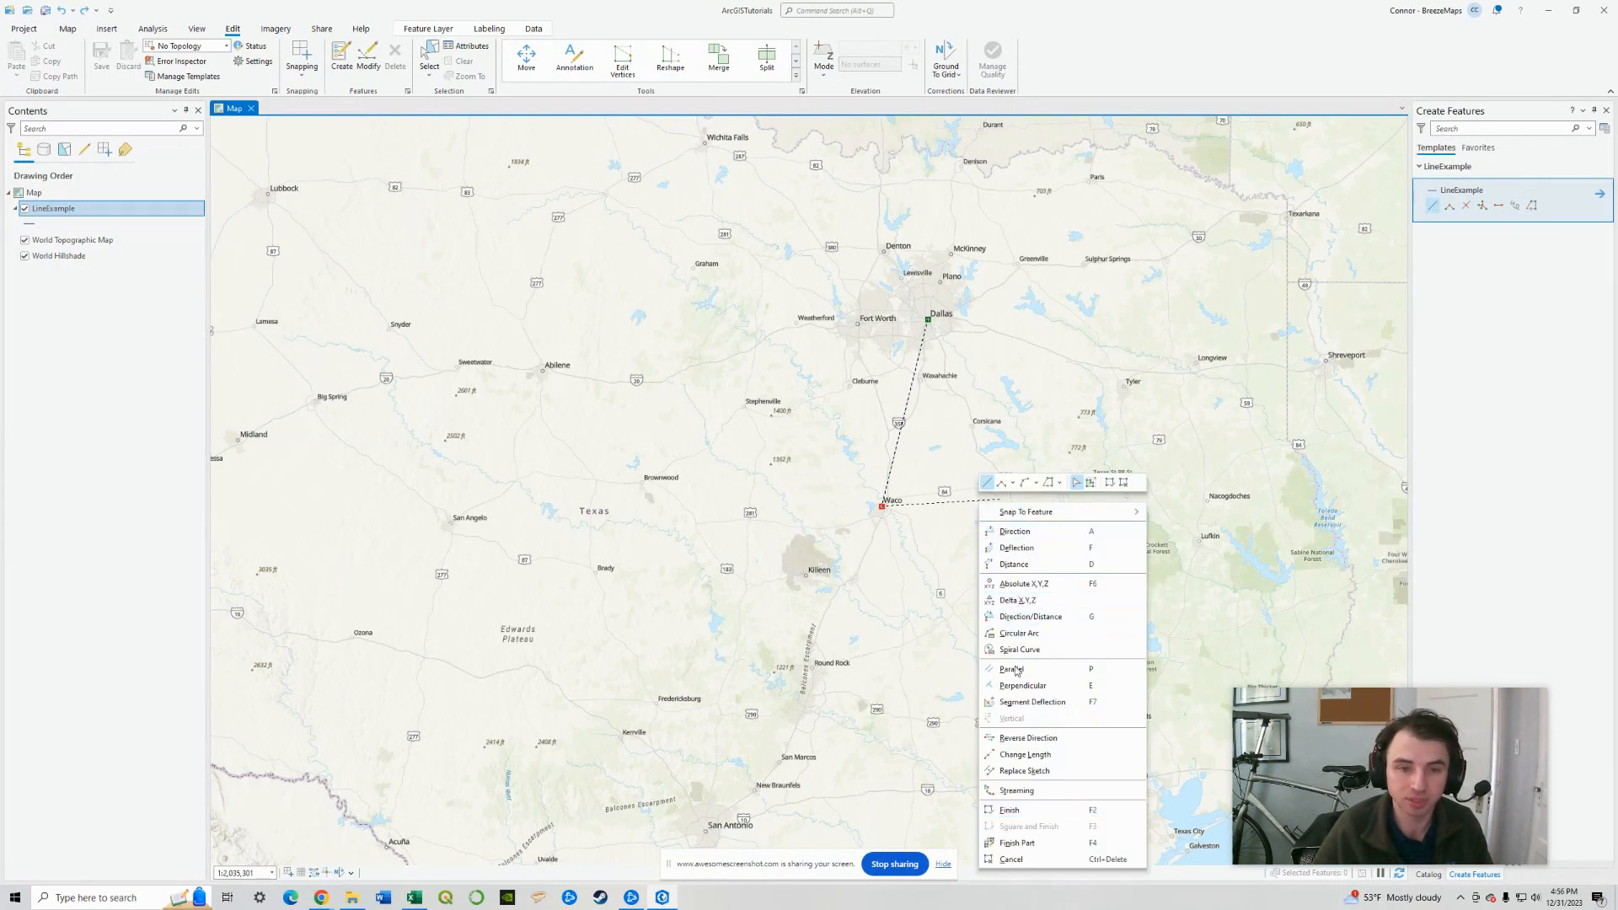
Step: Finish the Dallas to Waco line feature and open the LineExample attribute table
left_click(1073, 806)
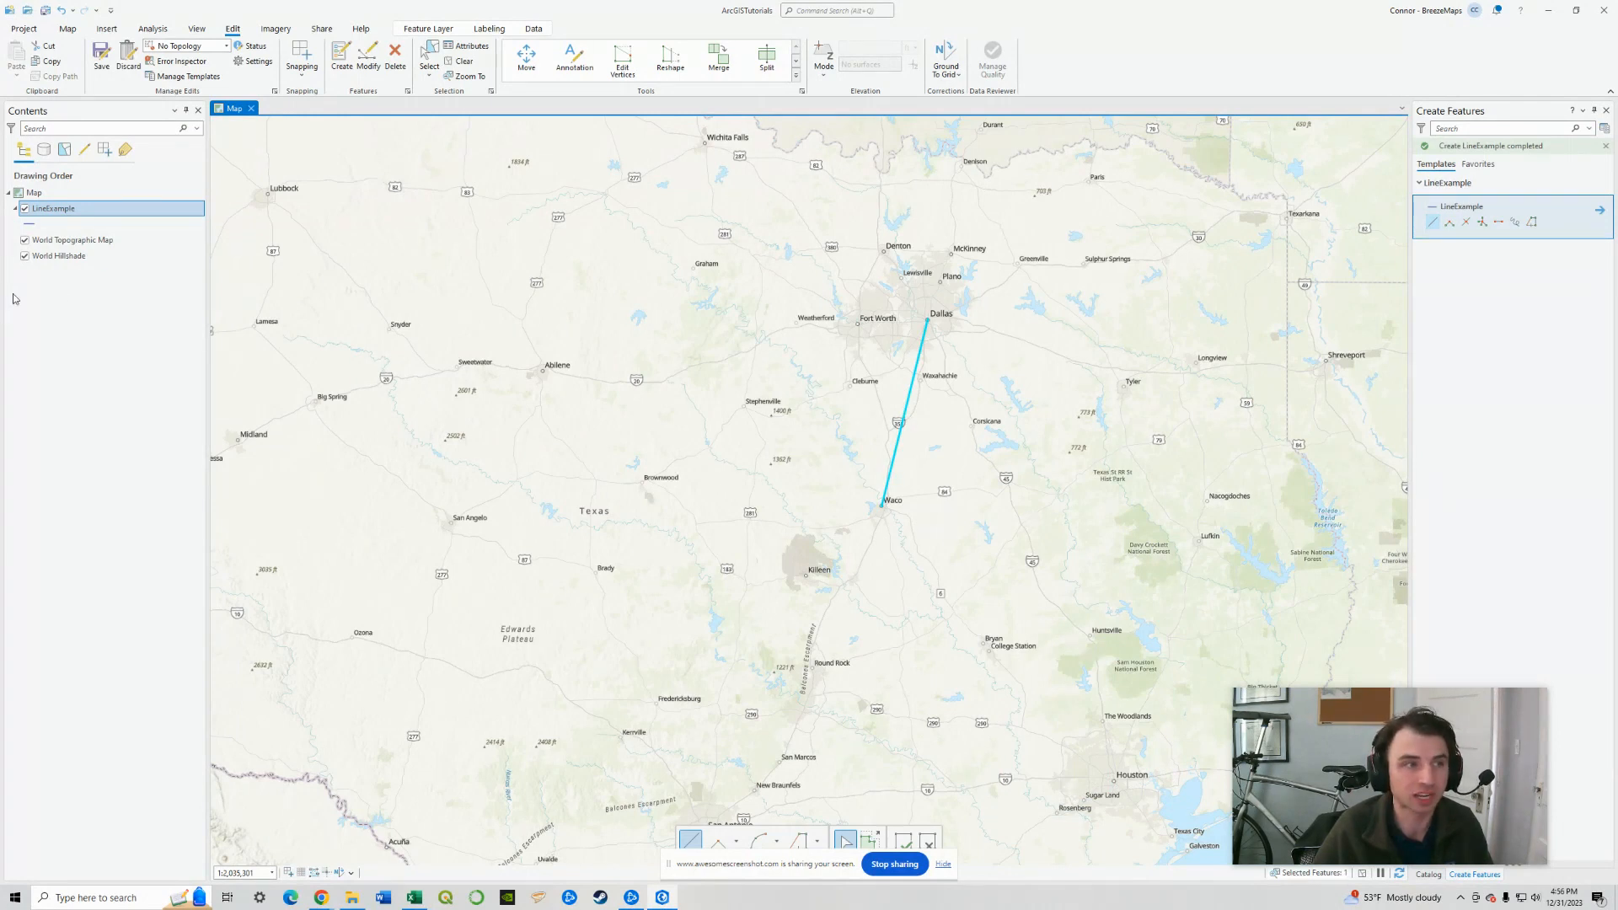
scroll(937, 436, "up", 3)
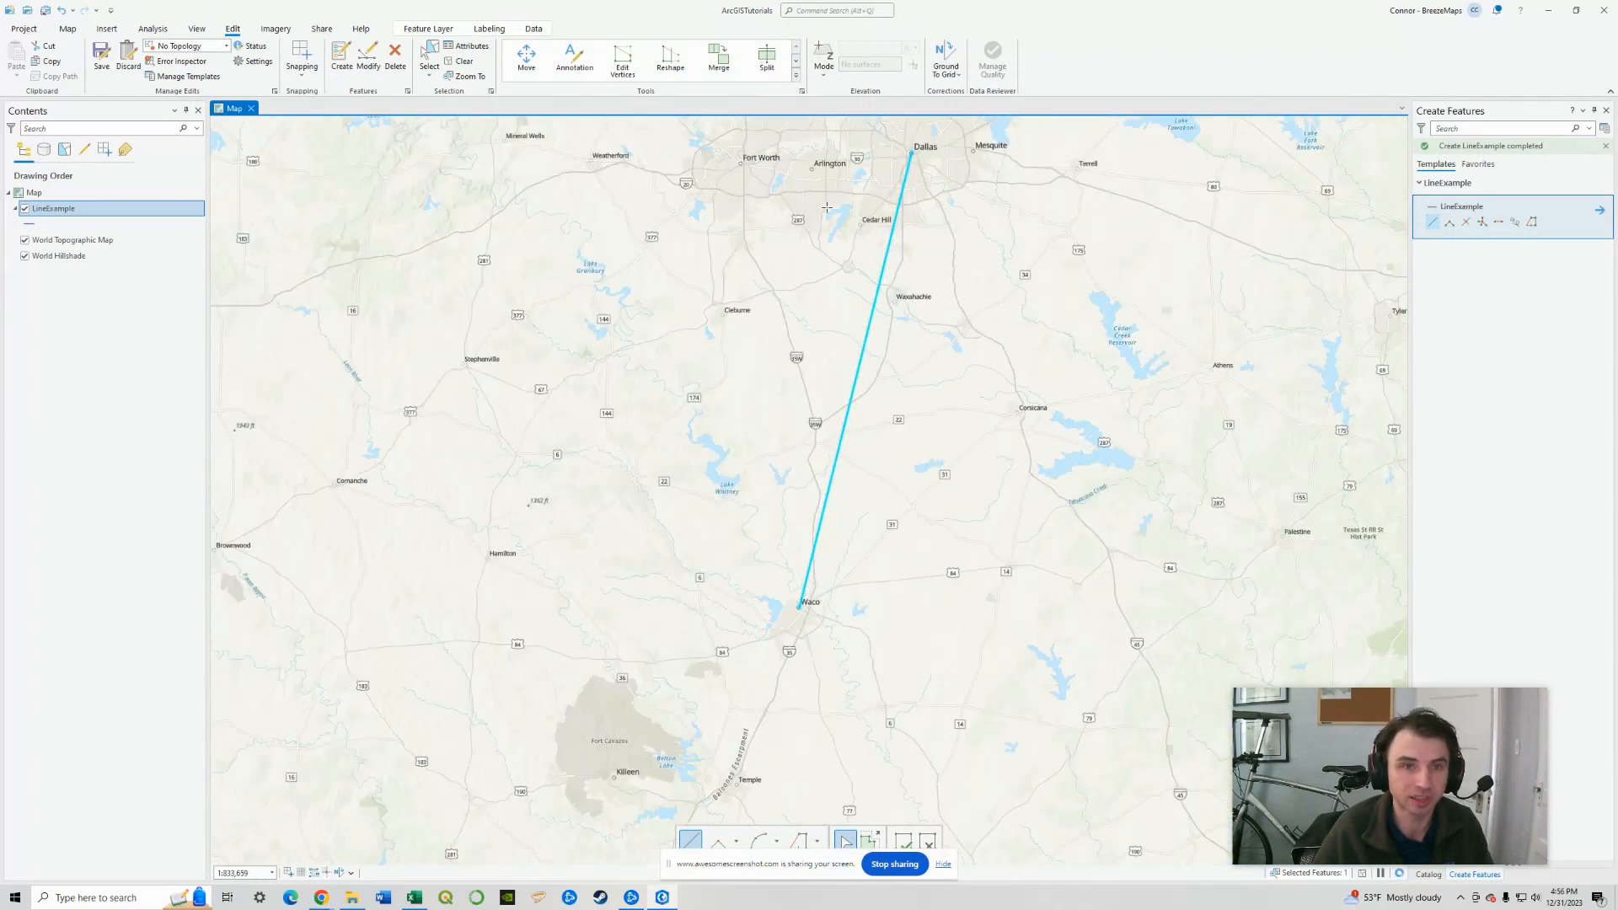
right_click(84, 209)
left_click(101, 167)
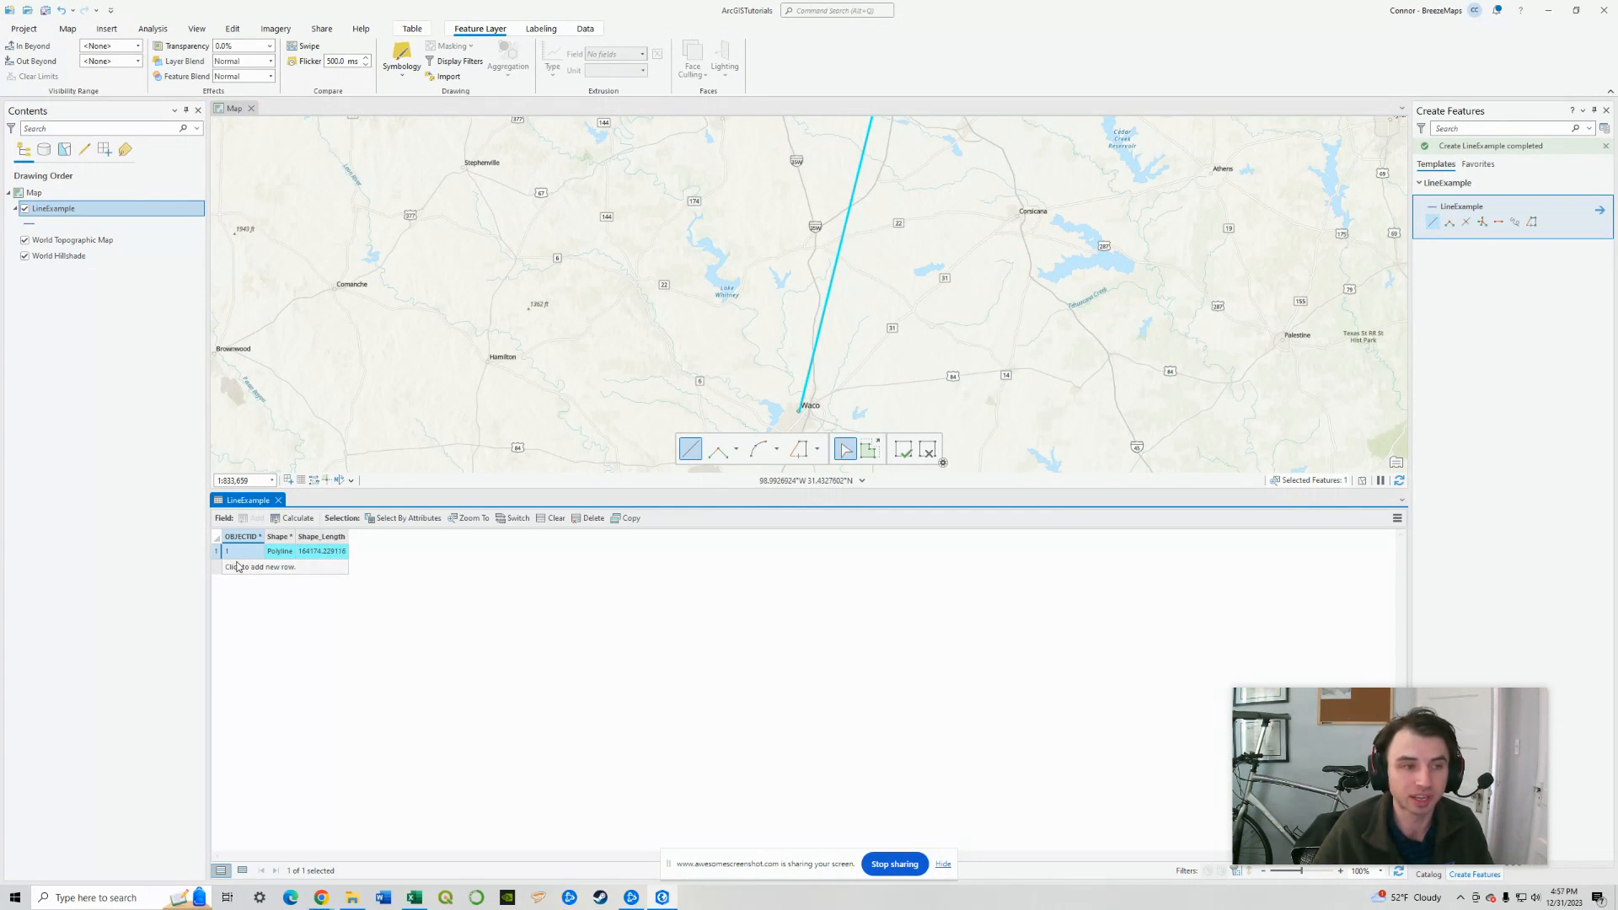
left_click(295, 518)
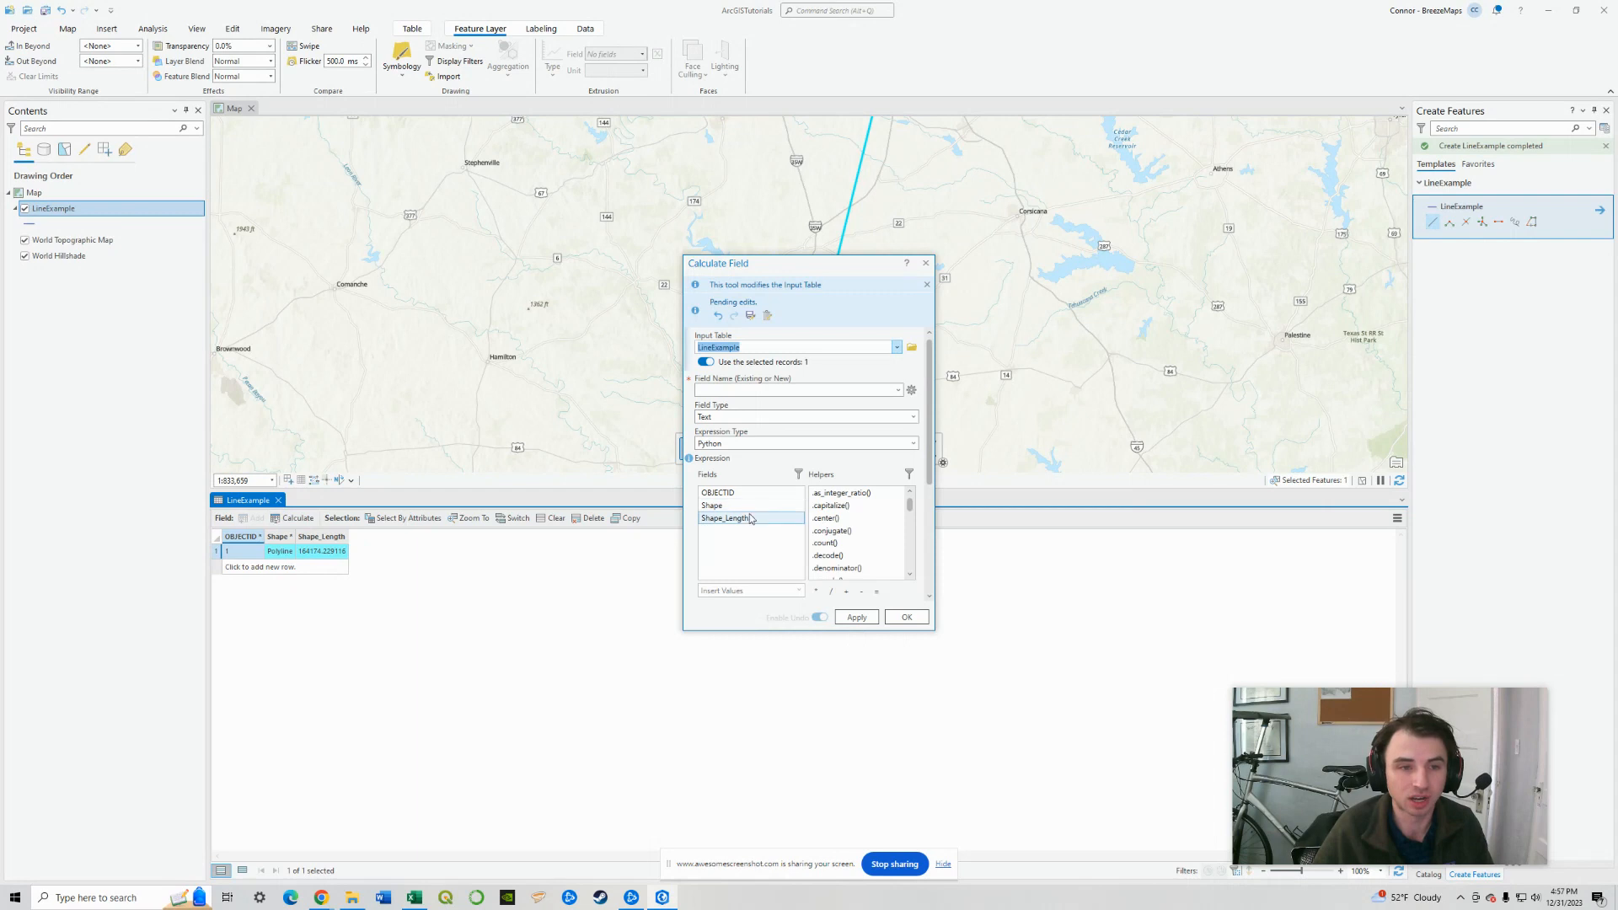
scroll(839, 557, "down", 6)
scroll(840, 573, "down", 7)
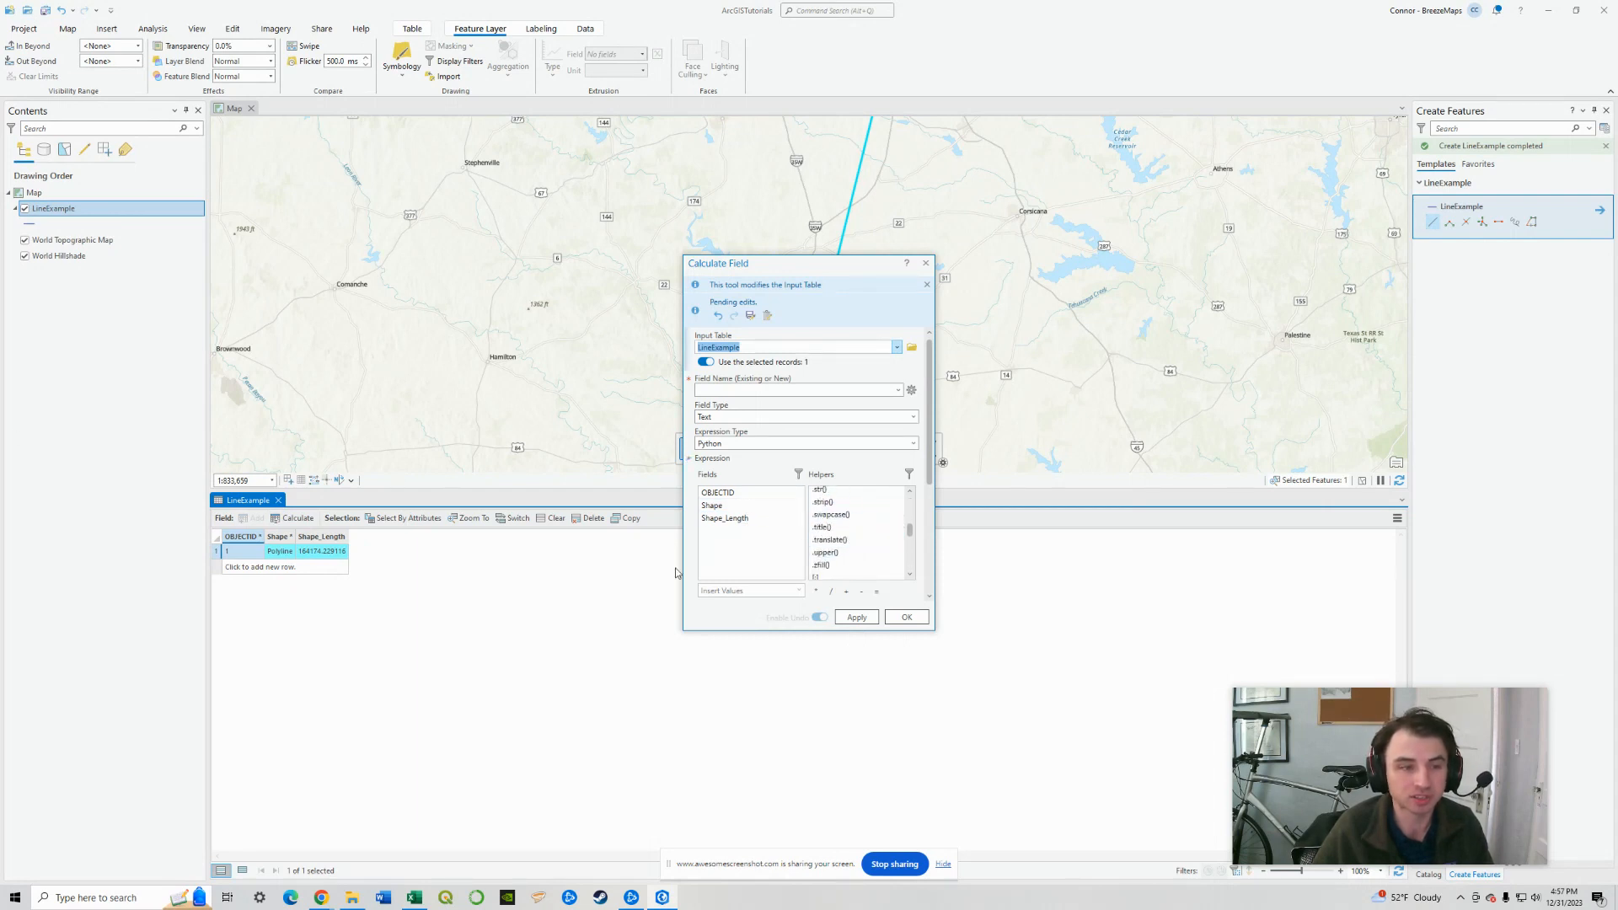
left_click(925, 263)
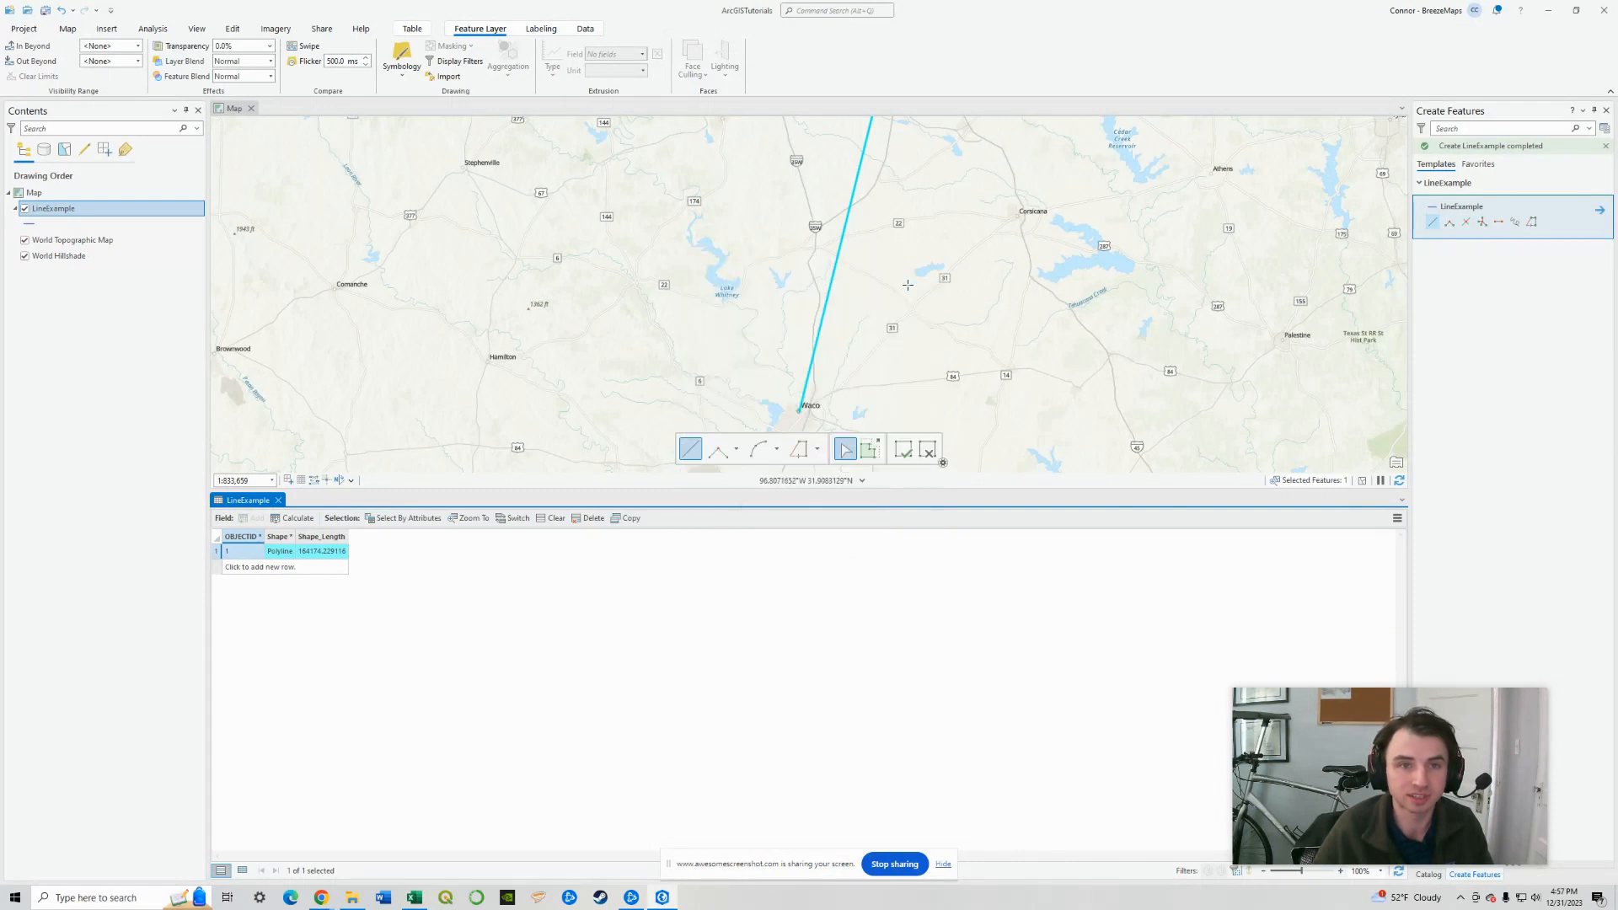
Step: Draw a second LineExample line feature from Waco to Austin with the Line tool and finish the sketch
scroll(921, 291, "down", 2)
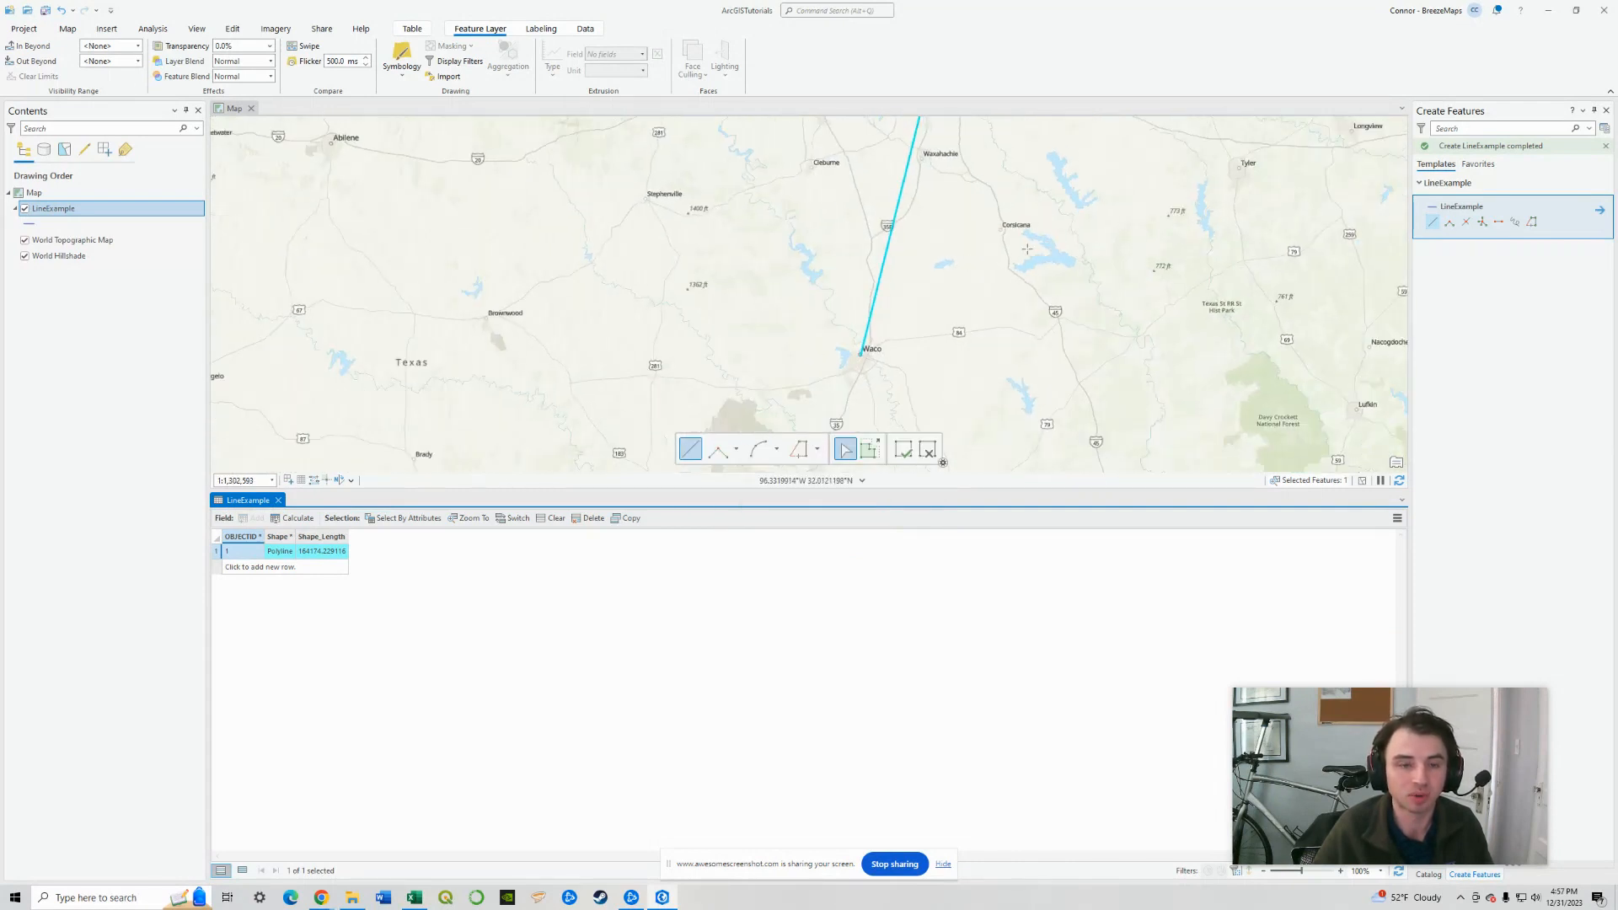
scroll(1008, 306, "down", 3)
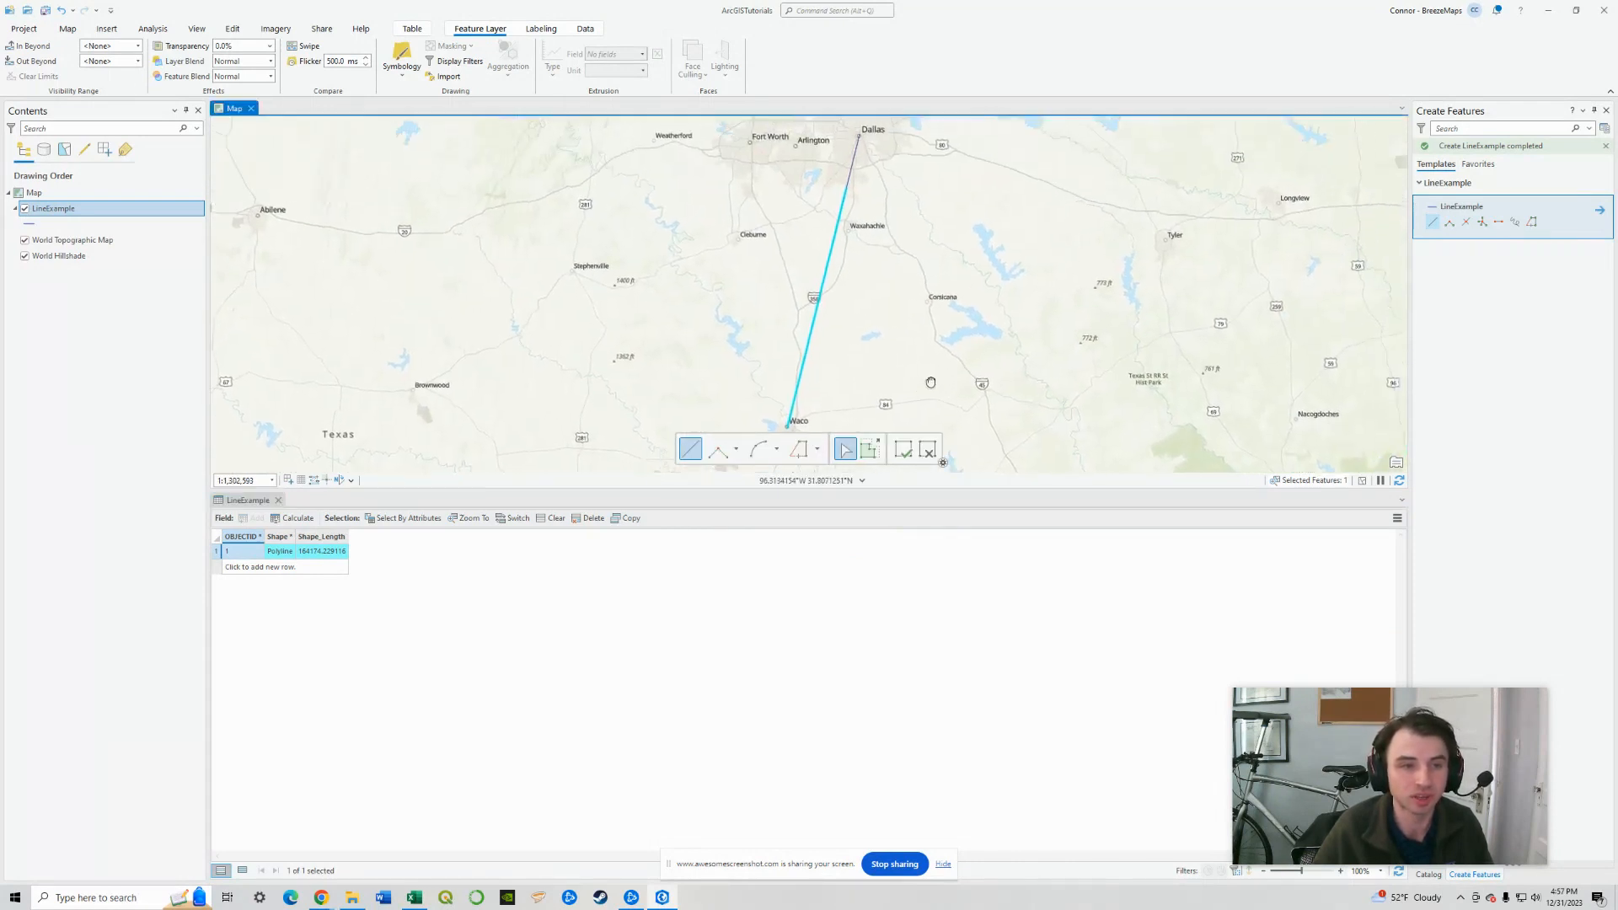
scroll(914, 318, "up", 2)
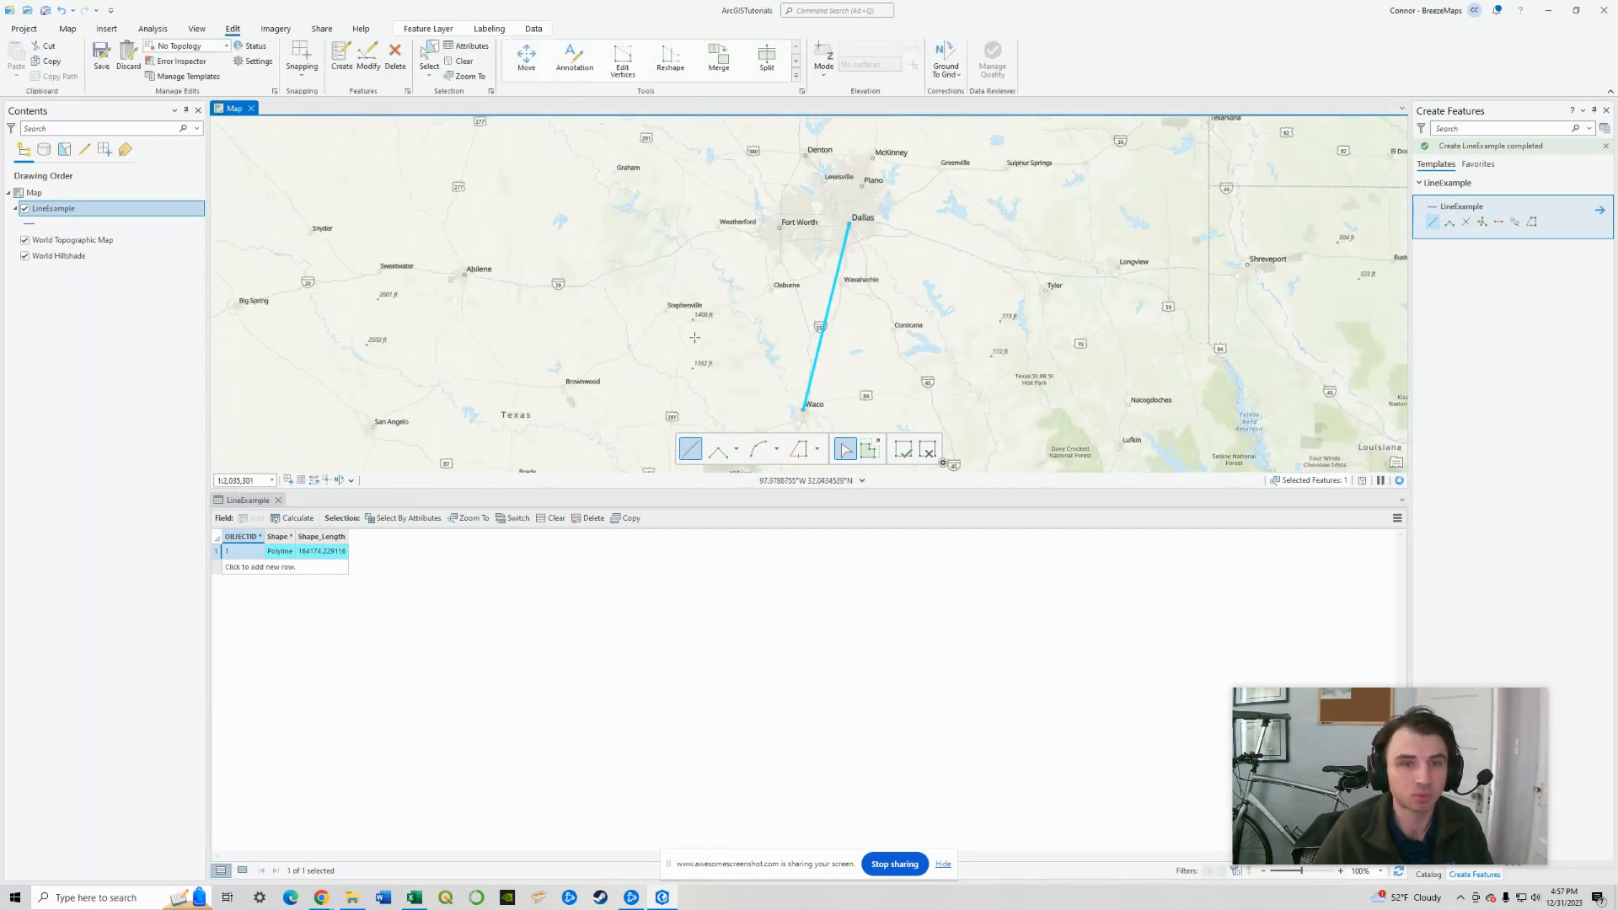
left_click(1430, 232)
left_click_drag(803, 414, 929, 195)
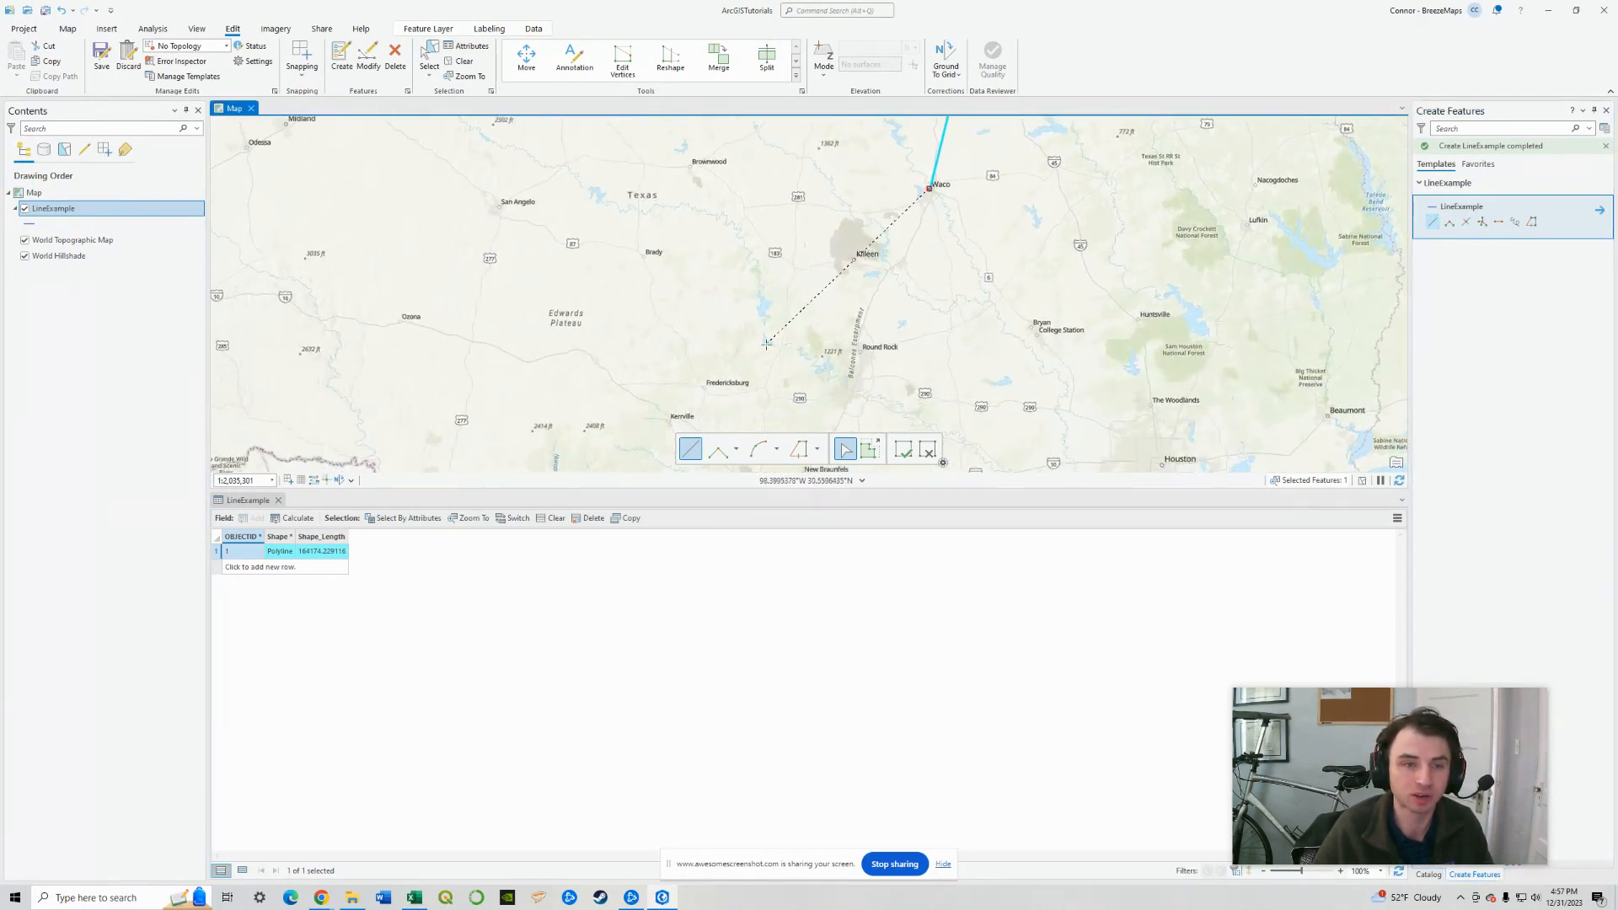
left_click_drag(784, 357, 781, 290)
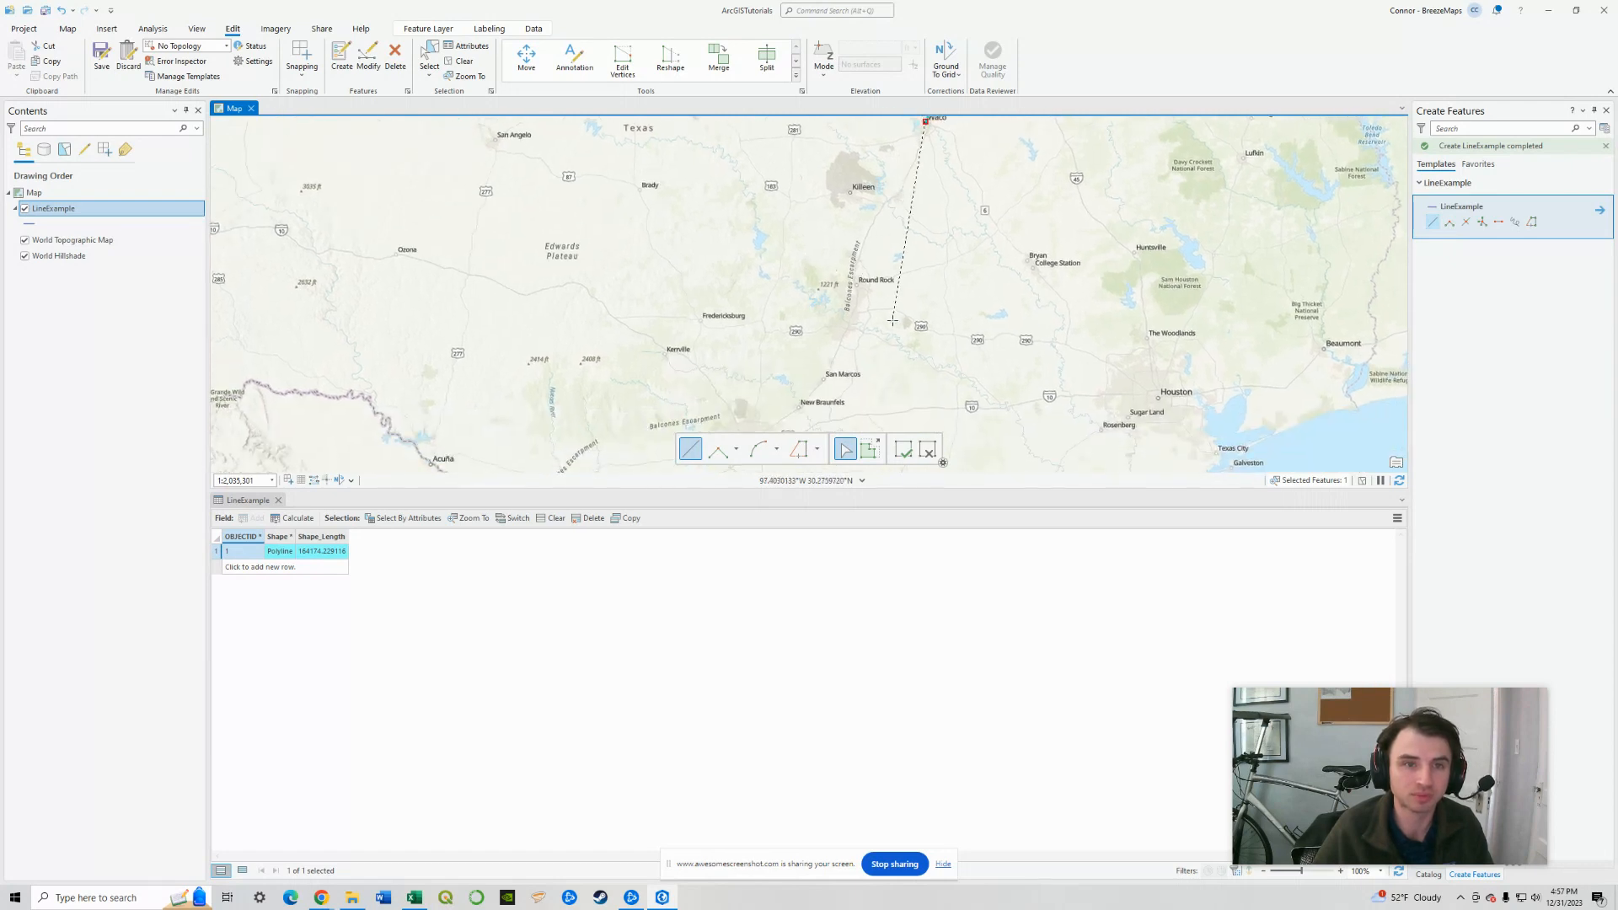
scroll(840, 364, "down", 2)
scroll(843, 355, "down", 1)
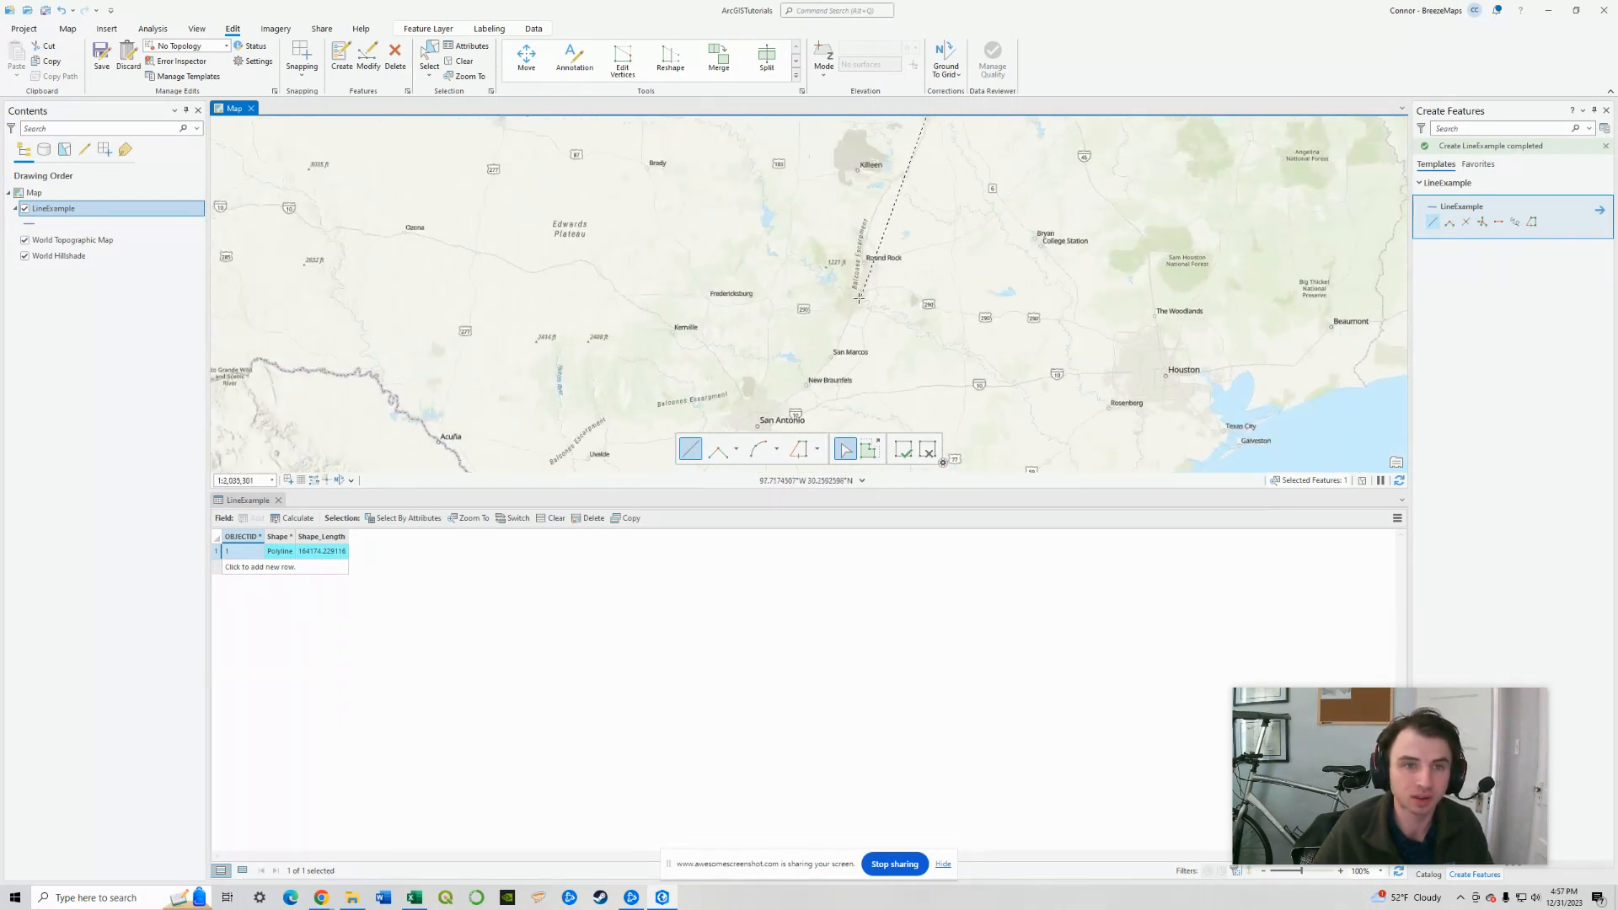
scroll(859, 332, "down", 1)
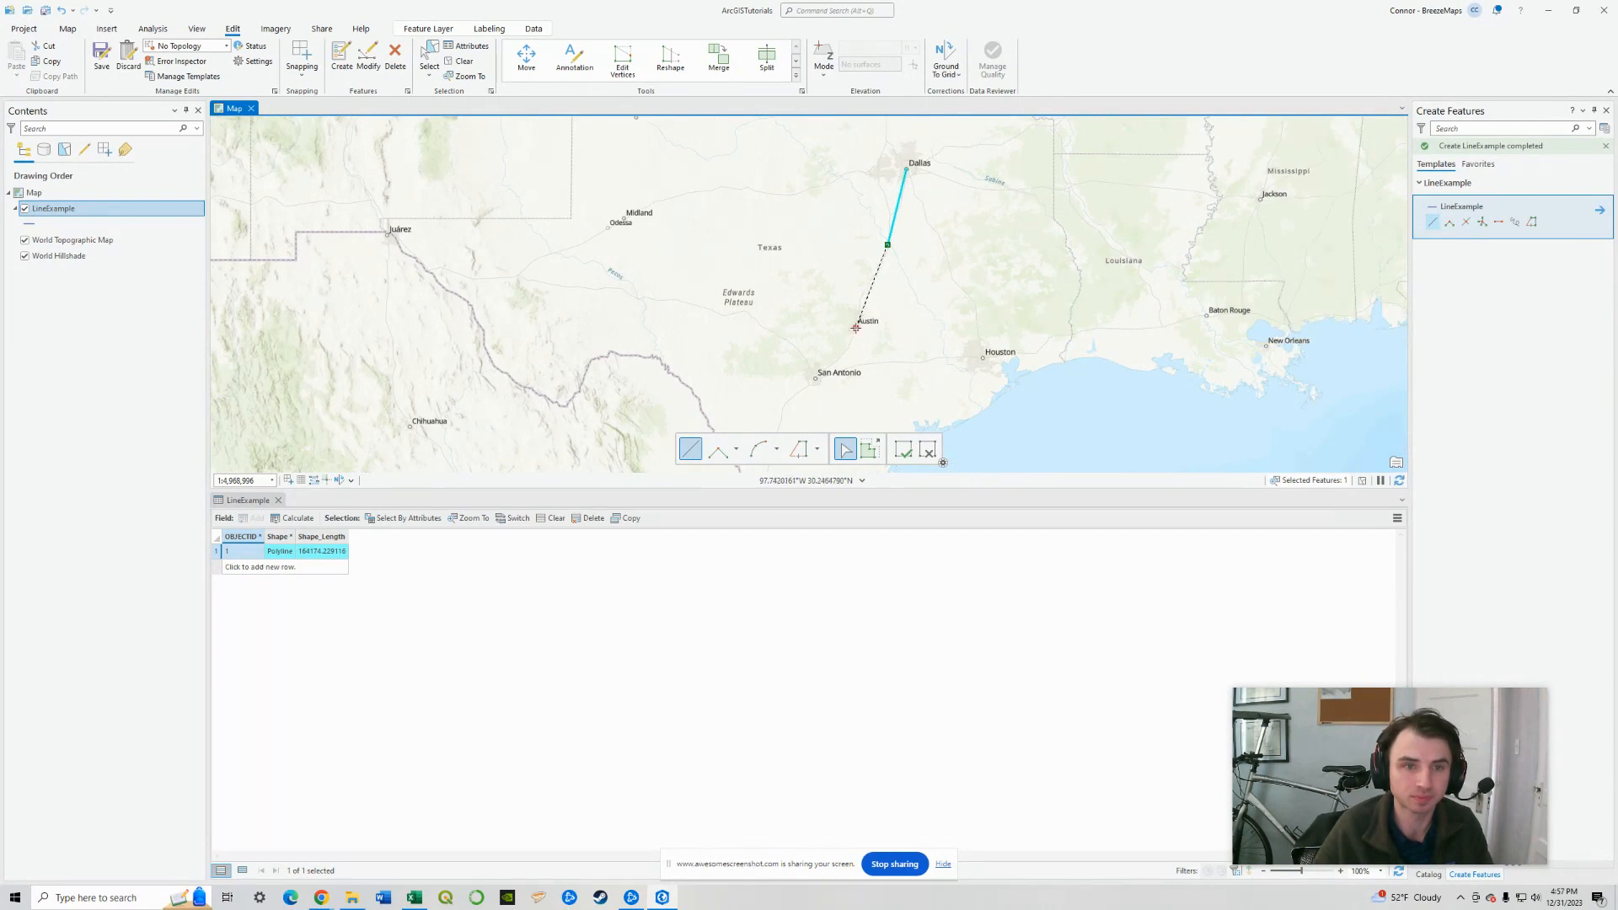
scroll(874, 320, "up", 4)
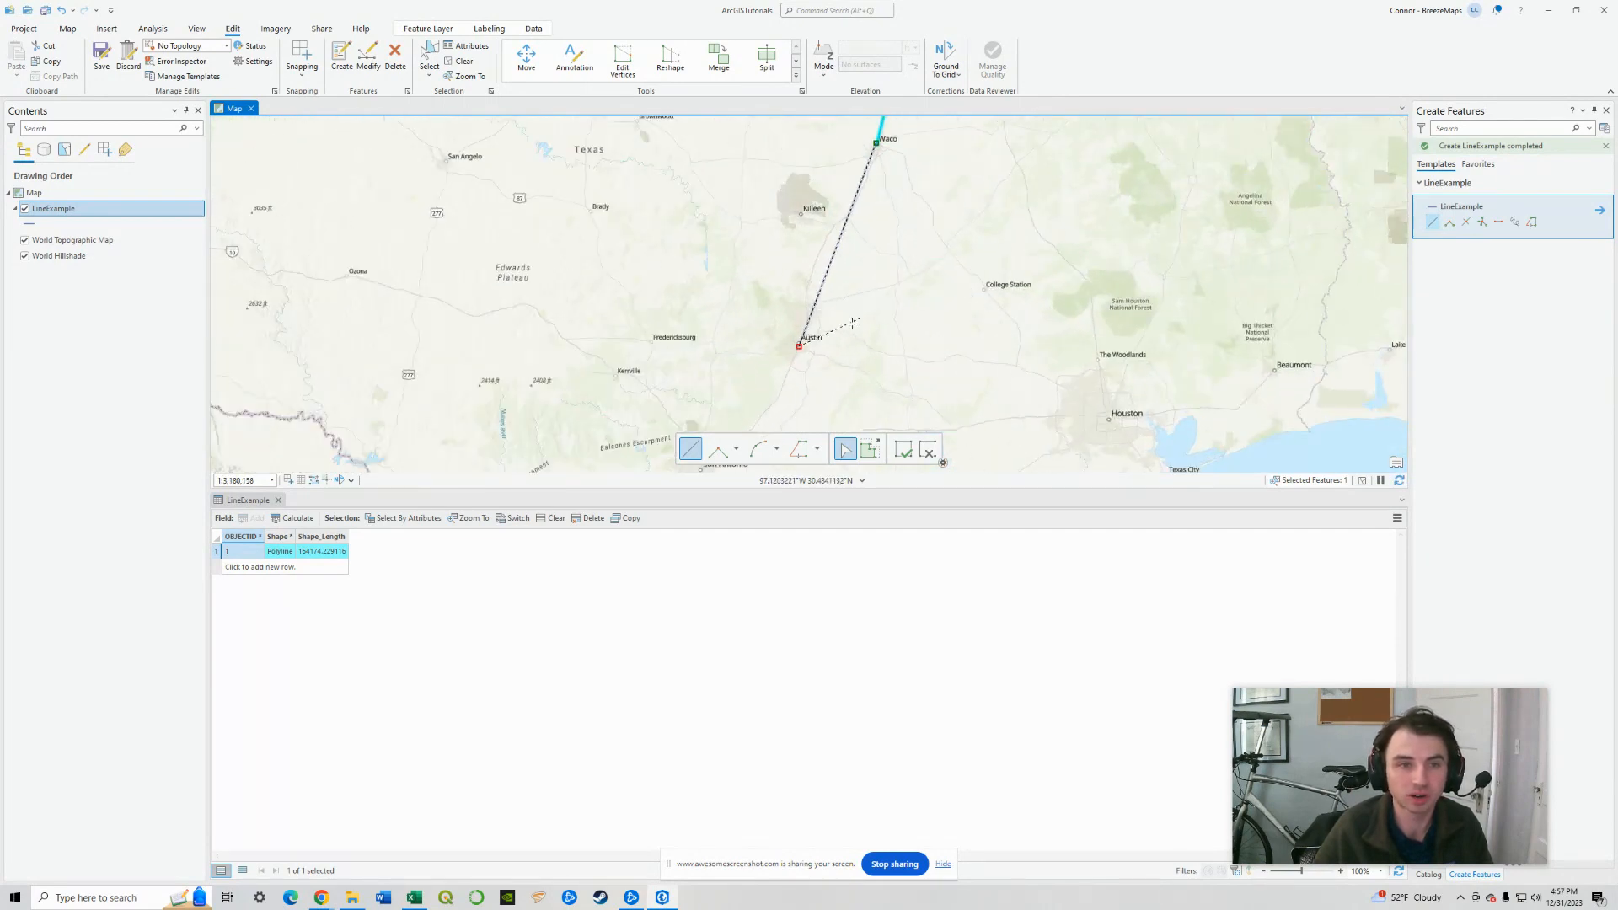
right_click(889, 334)
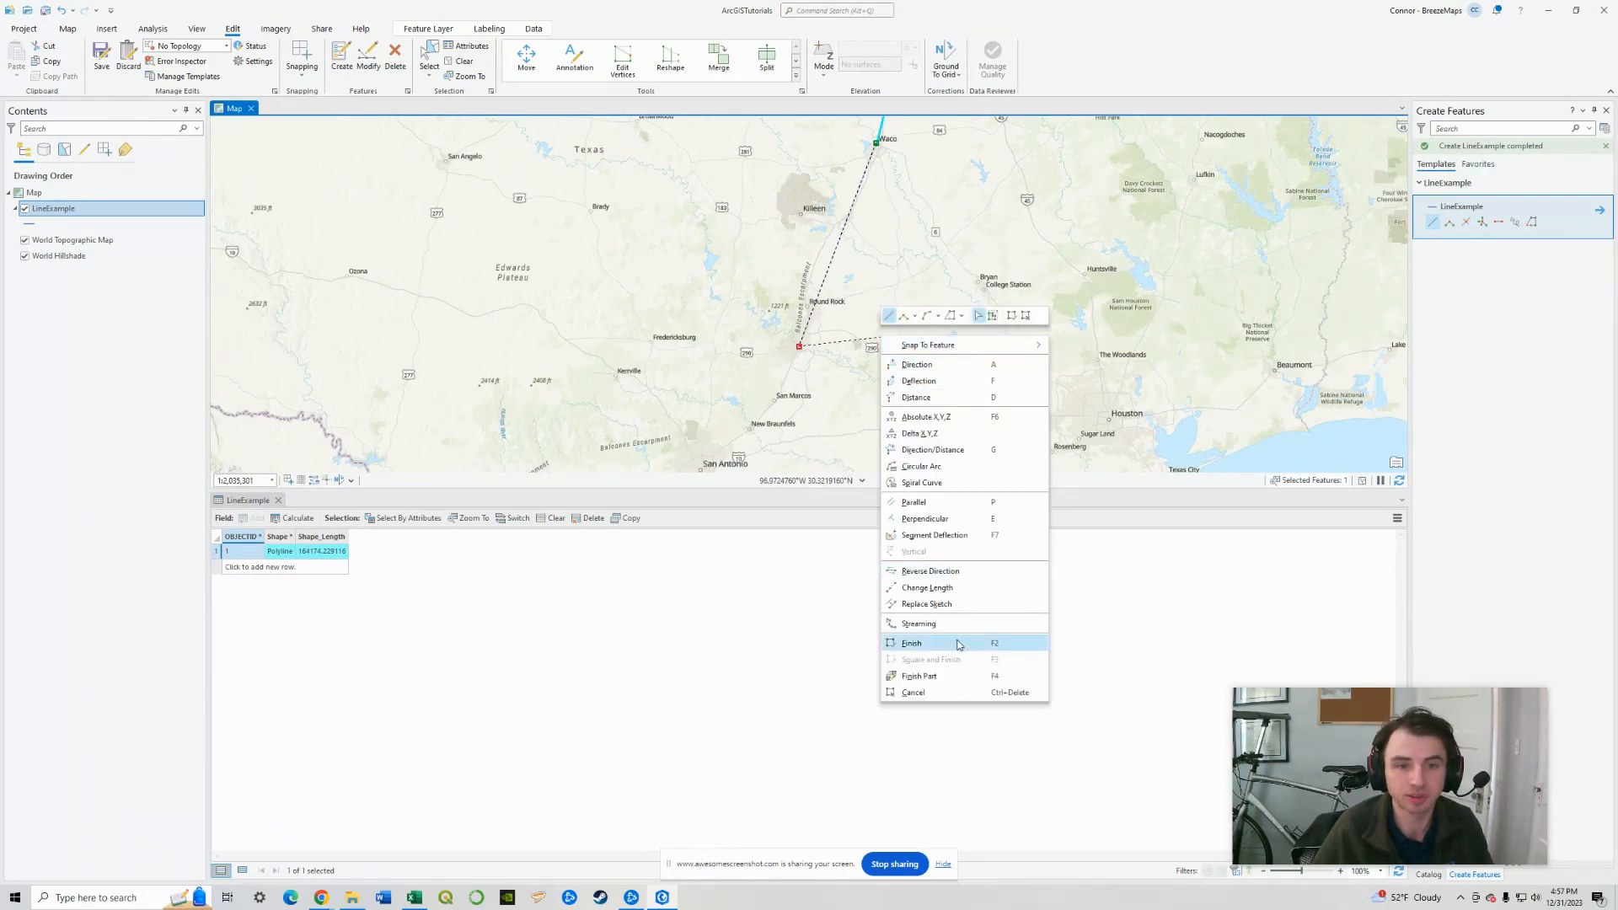
left_click(910, 643)
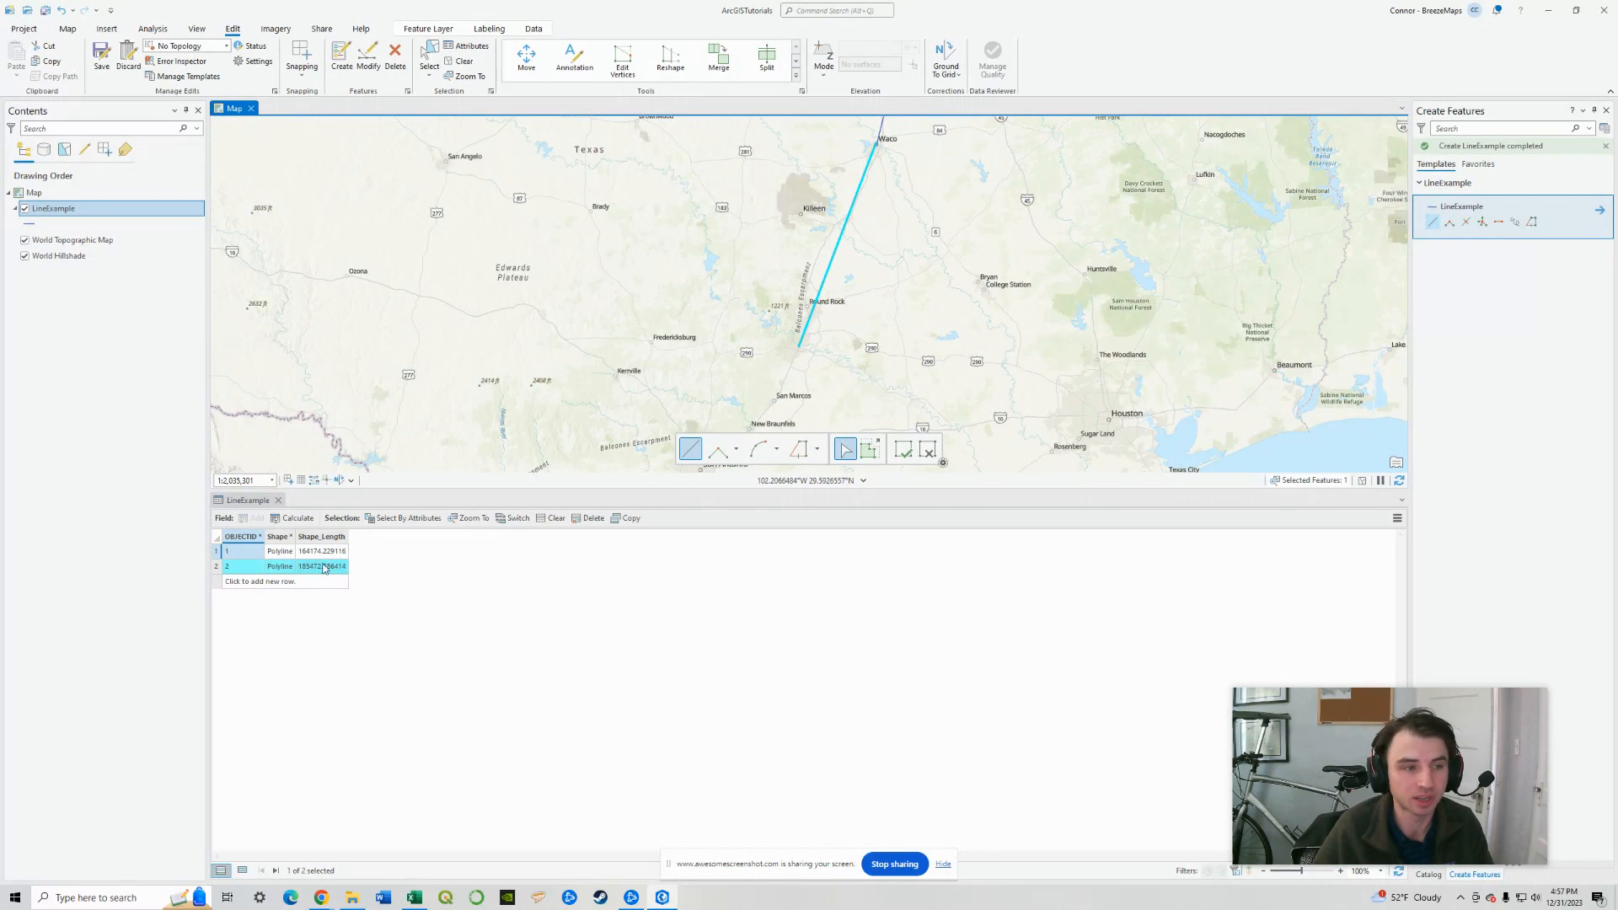
Step: Examine how the two LineExample features connect Dallas, Waco and Austin on the map
left_click_drag(938, 332, 992, 270)
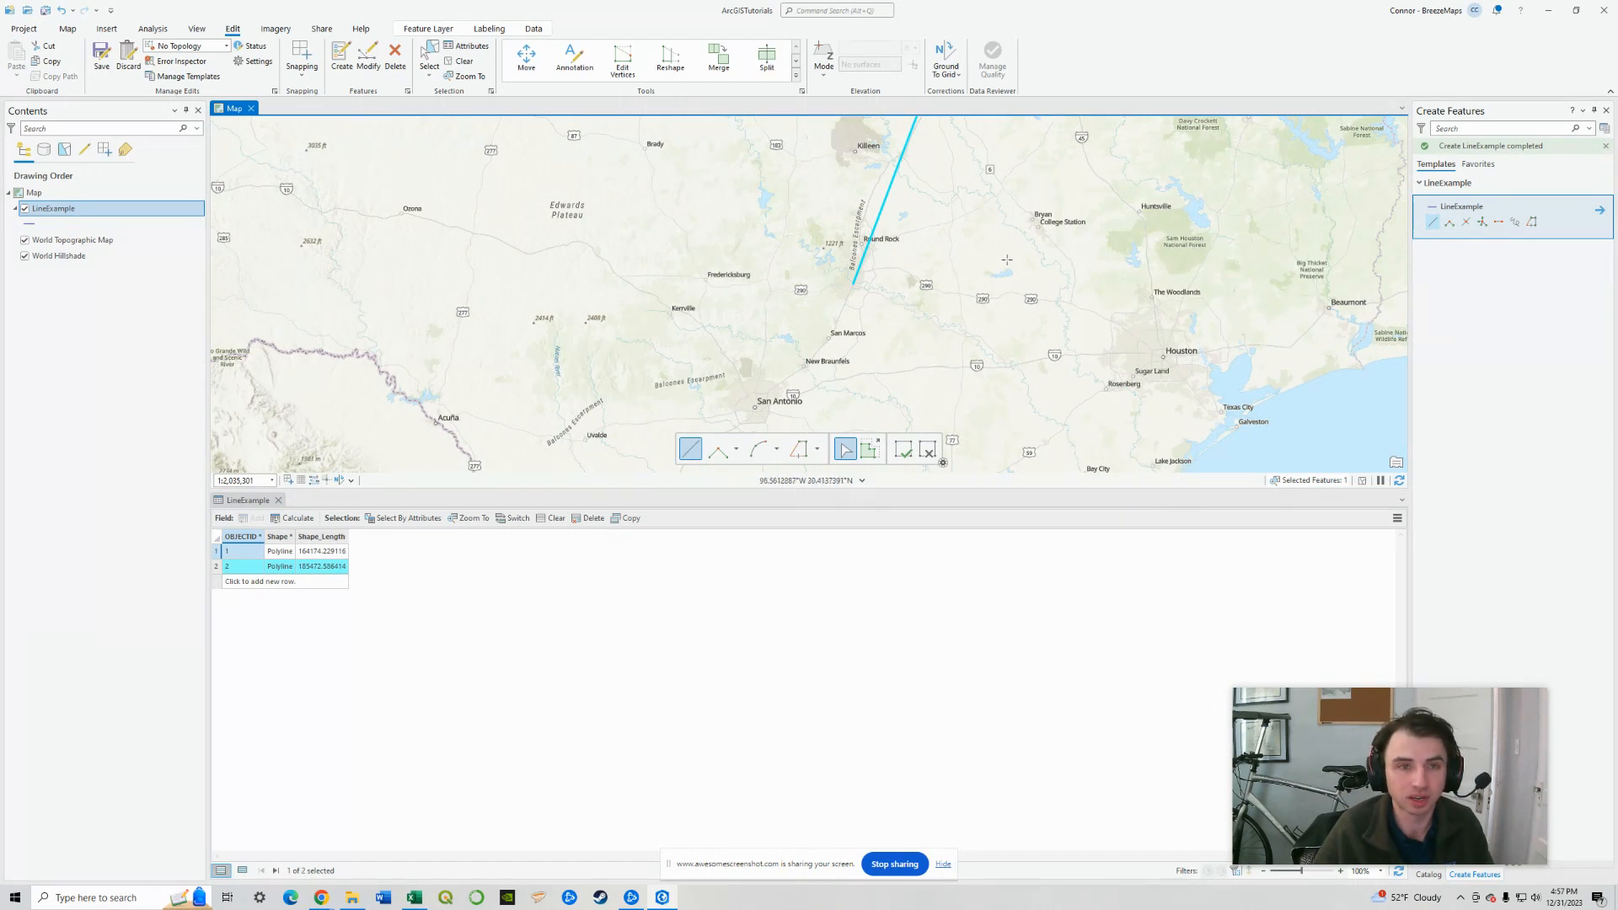
left_click_drag(1007, 260, 978, 286)
left_click_drag(867, 269, 743, 345)
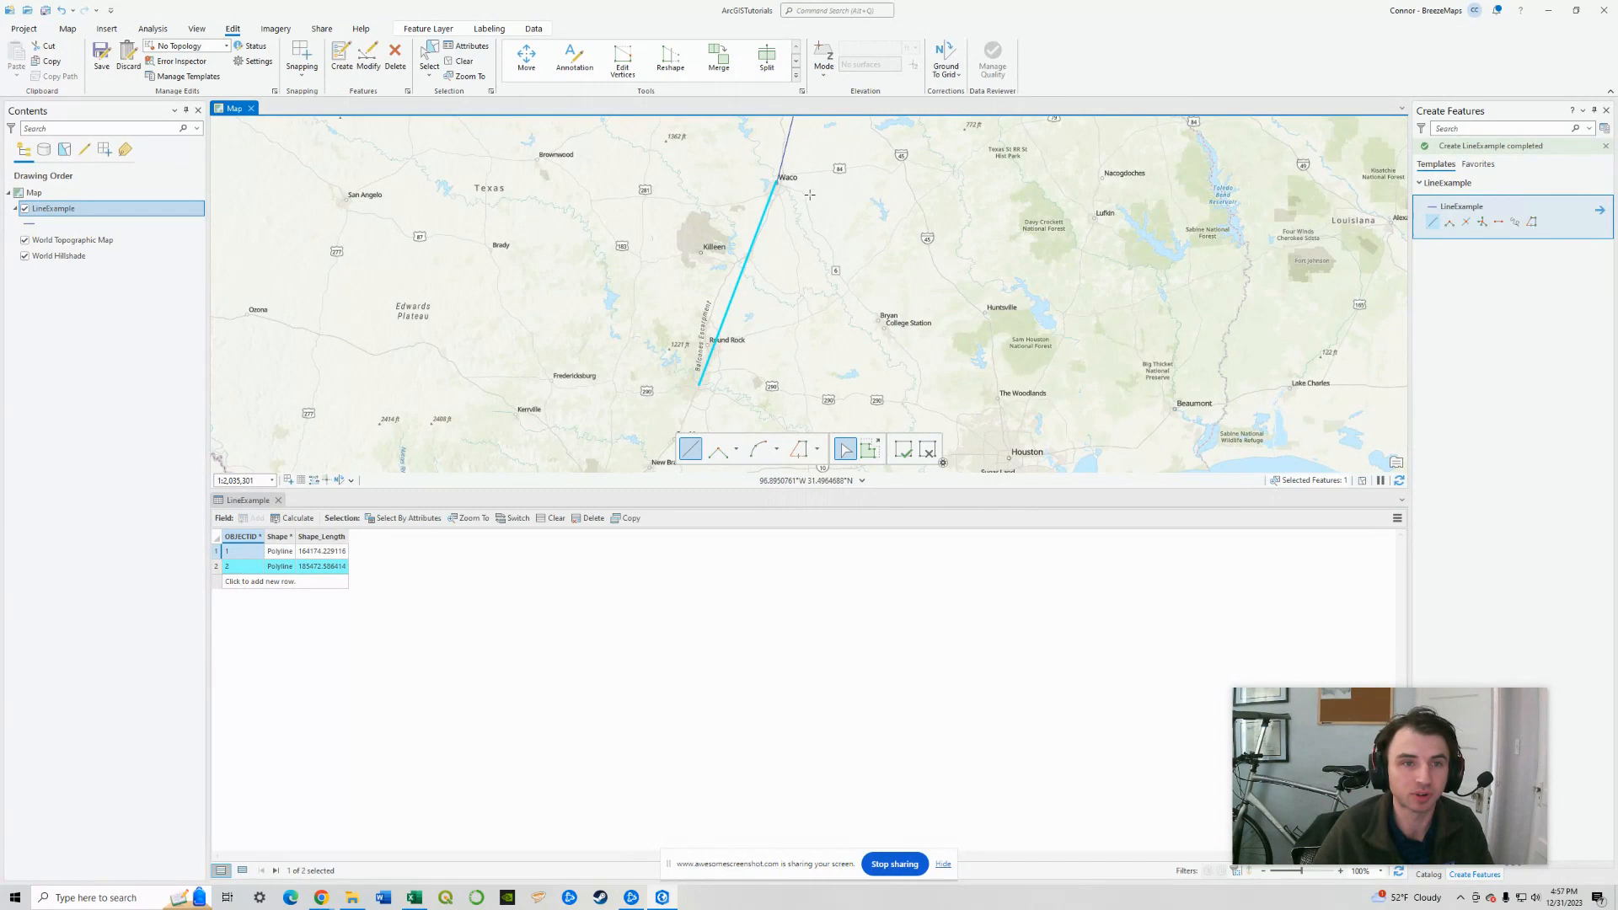
left_click_drag(809, 194, 822, 279)
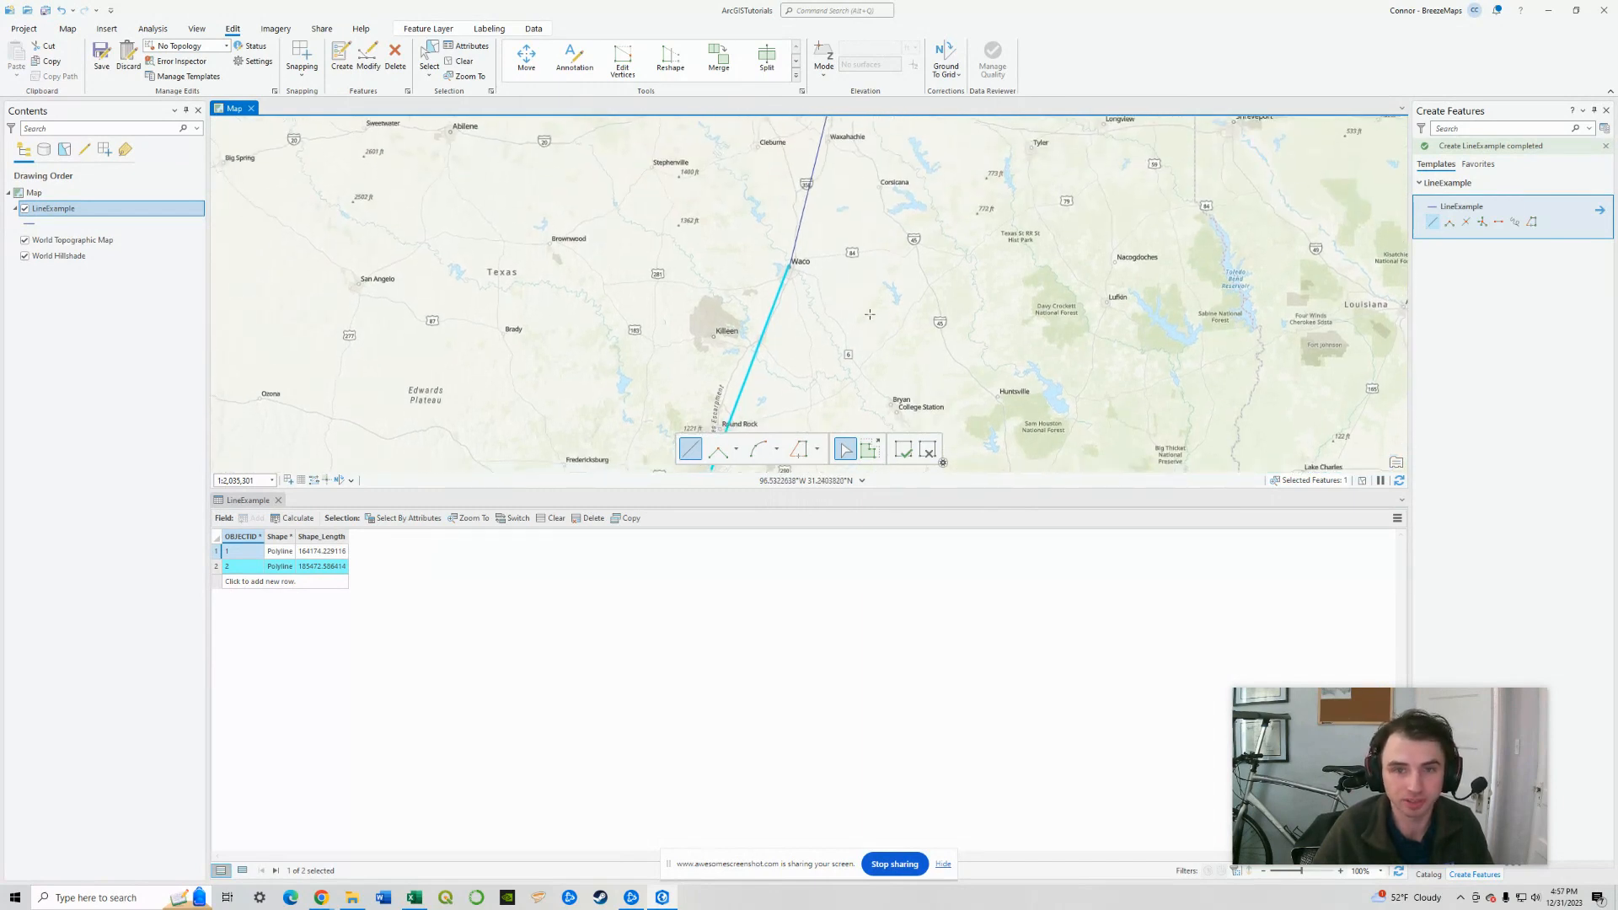
scroll(870, 314, "down", 4)
left_click_drag(843, 221, 892, 164)
left_click_drag(478, 306, 481, 266)
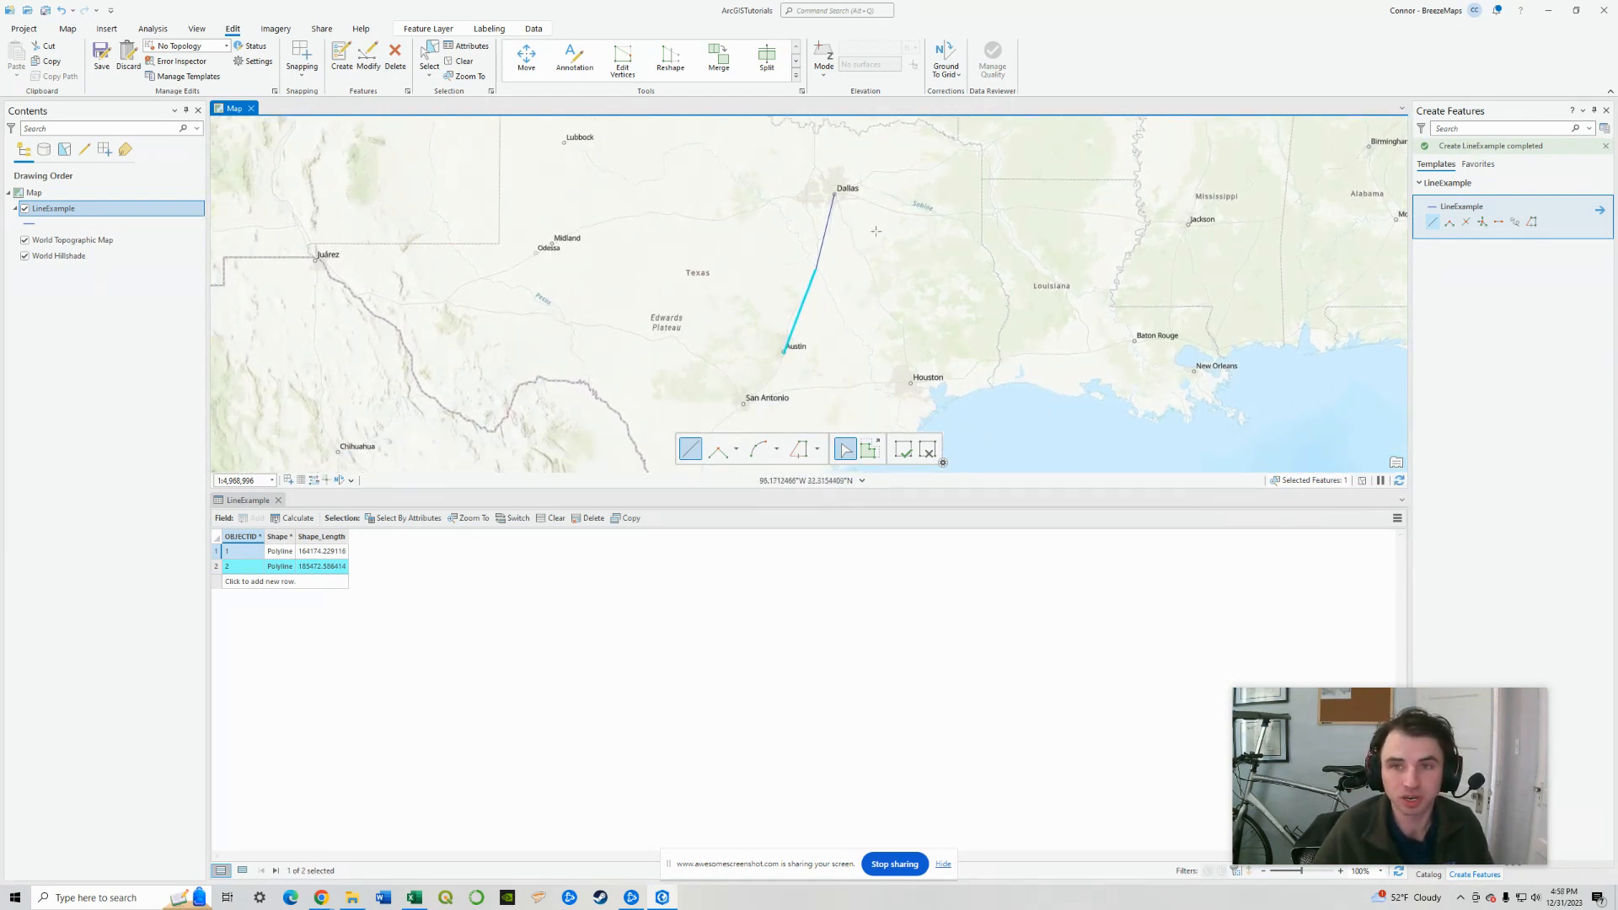
scroll(869, 242, "up", 4)
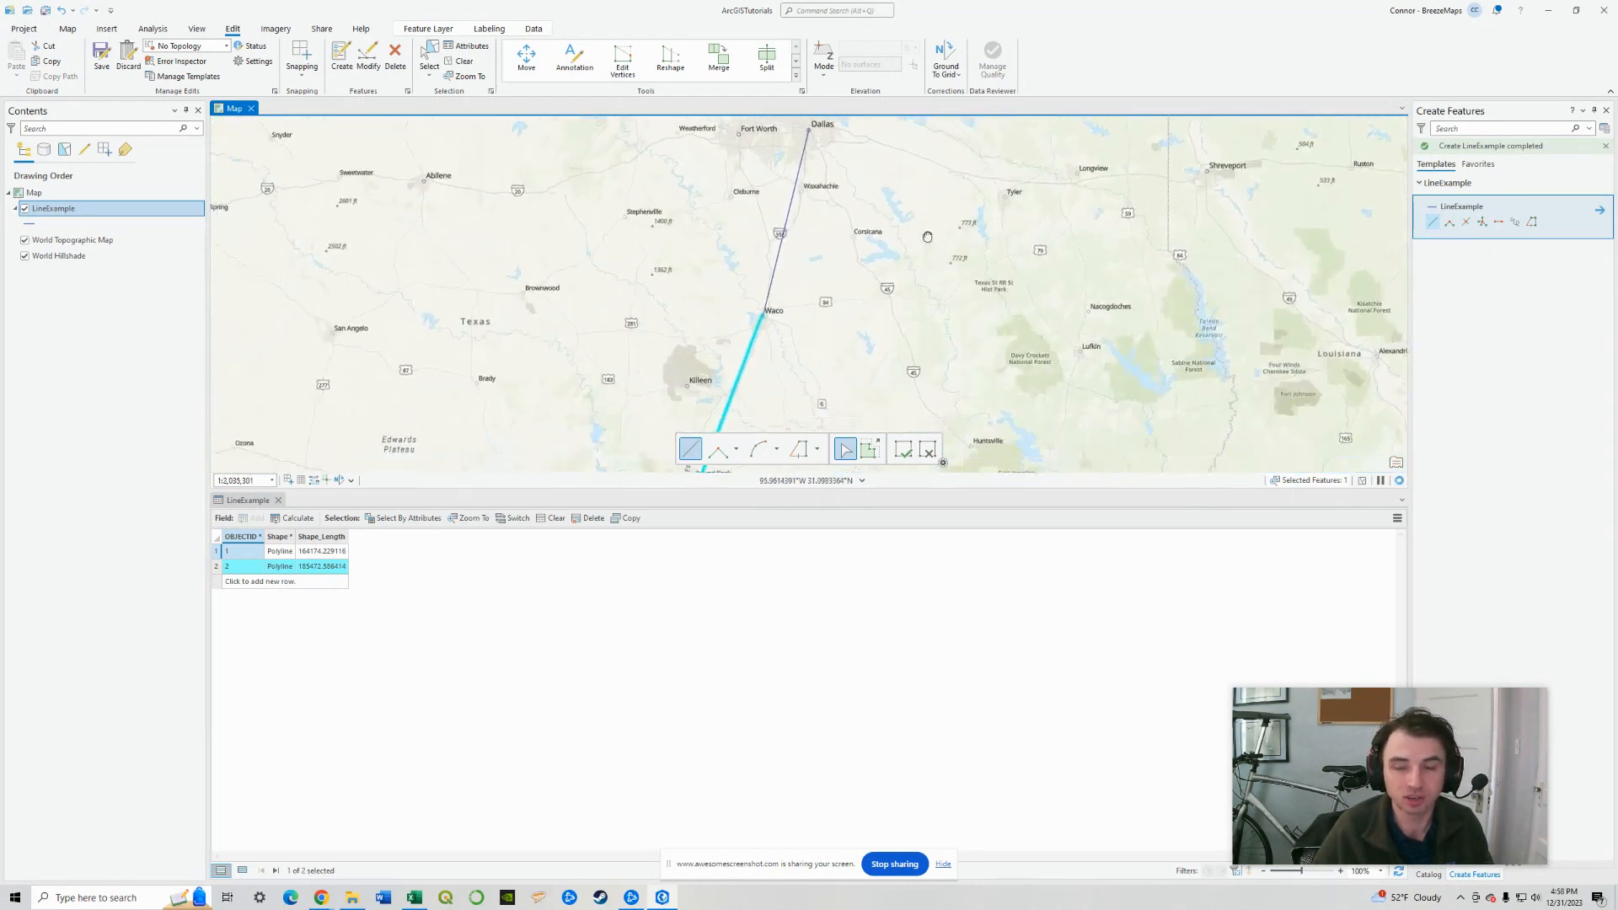
scroll(1012, 336, "down", 2)
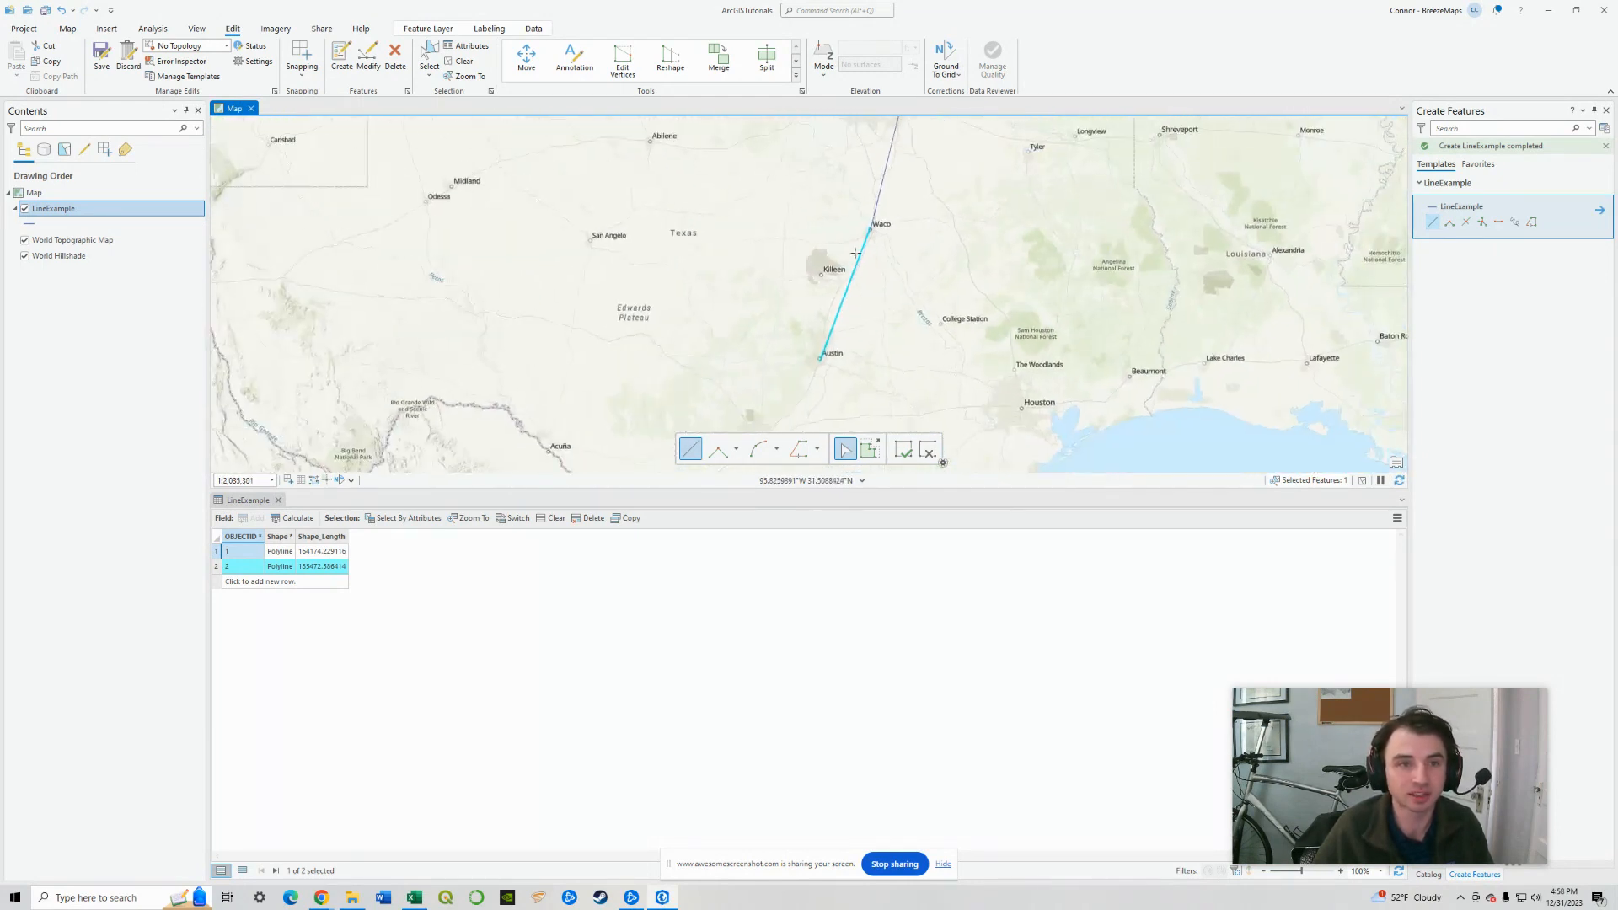
left_click_drag(971, 224, 933, 264)
scroll(933, 264, "down", 2)
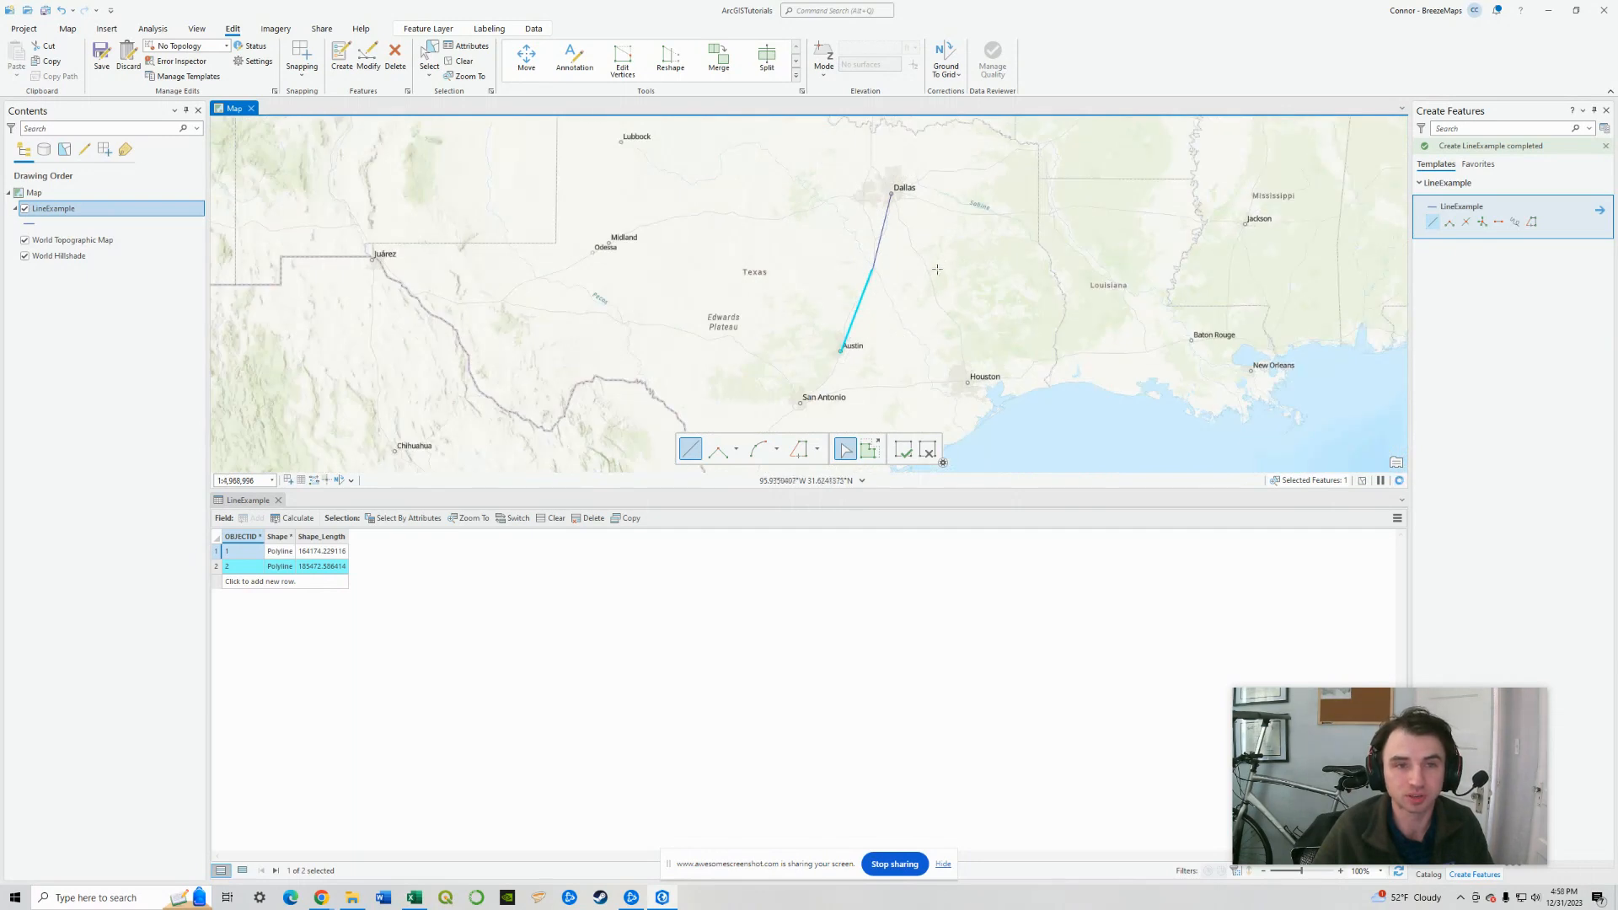